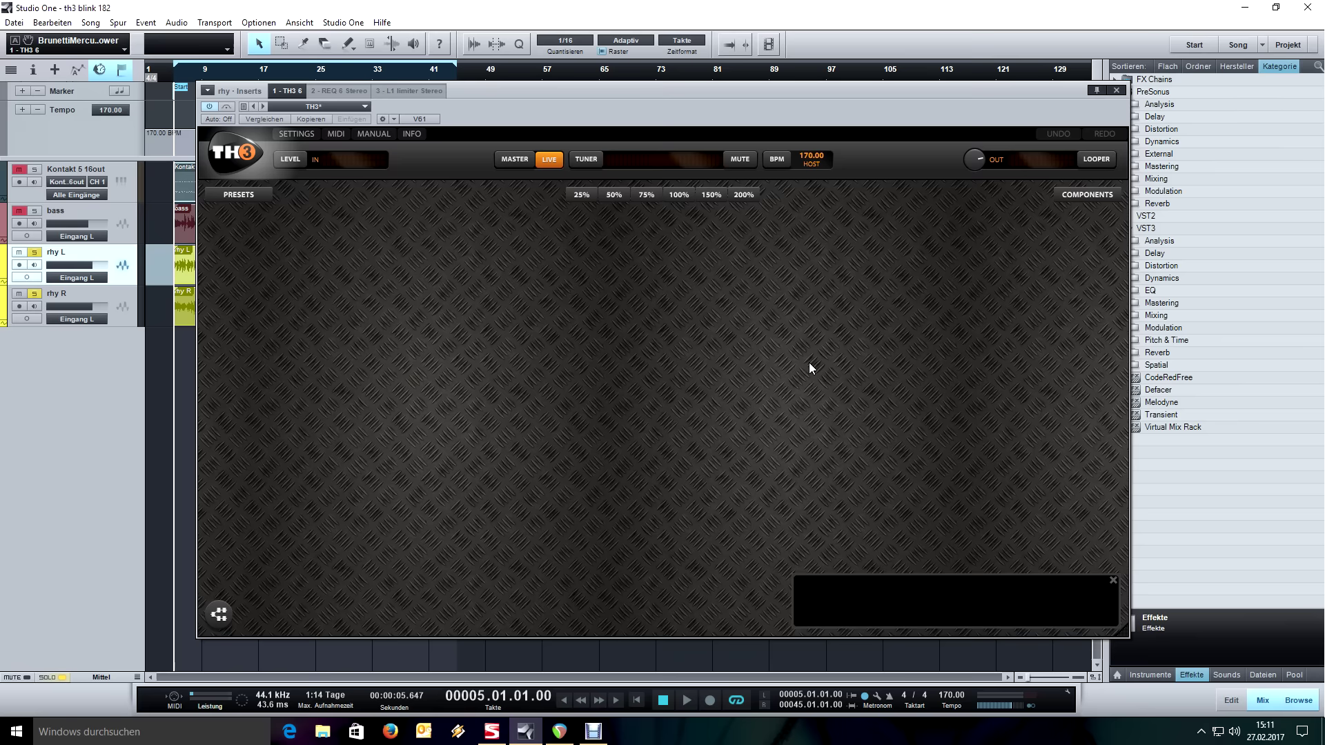
# Add the Top30 (UK) Bright amp with its 2x12 Top30 cabinet, miked with GermanFet87
pyautogui.click(1079, 196)
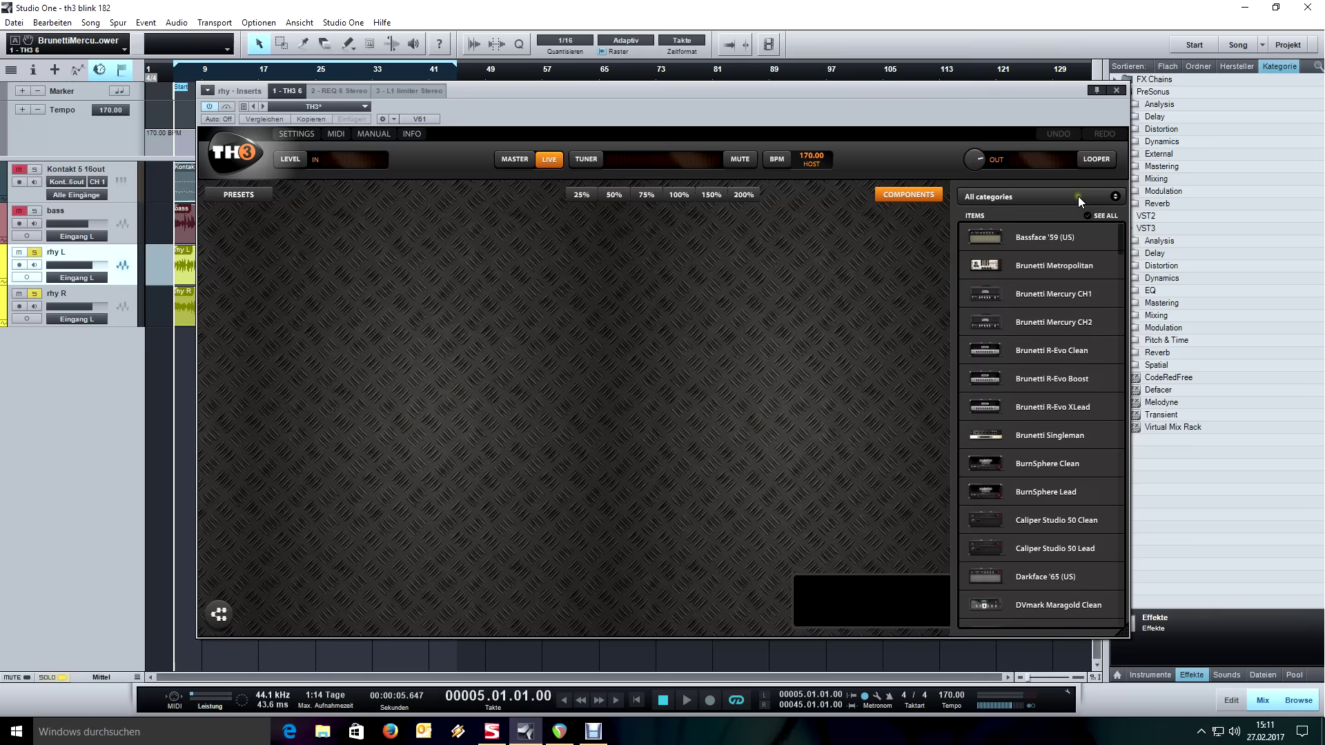
pyautogui.click(1011, 195)
pyautogui.click(1007, 227)
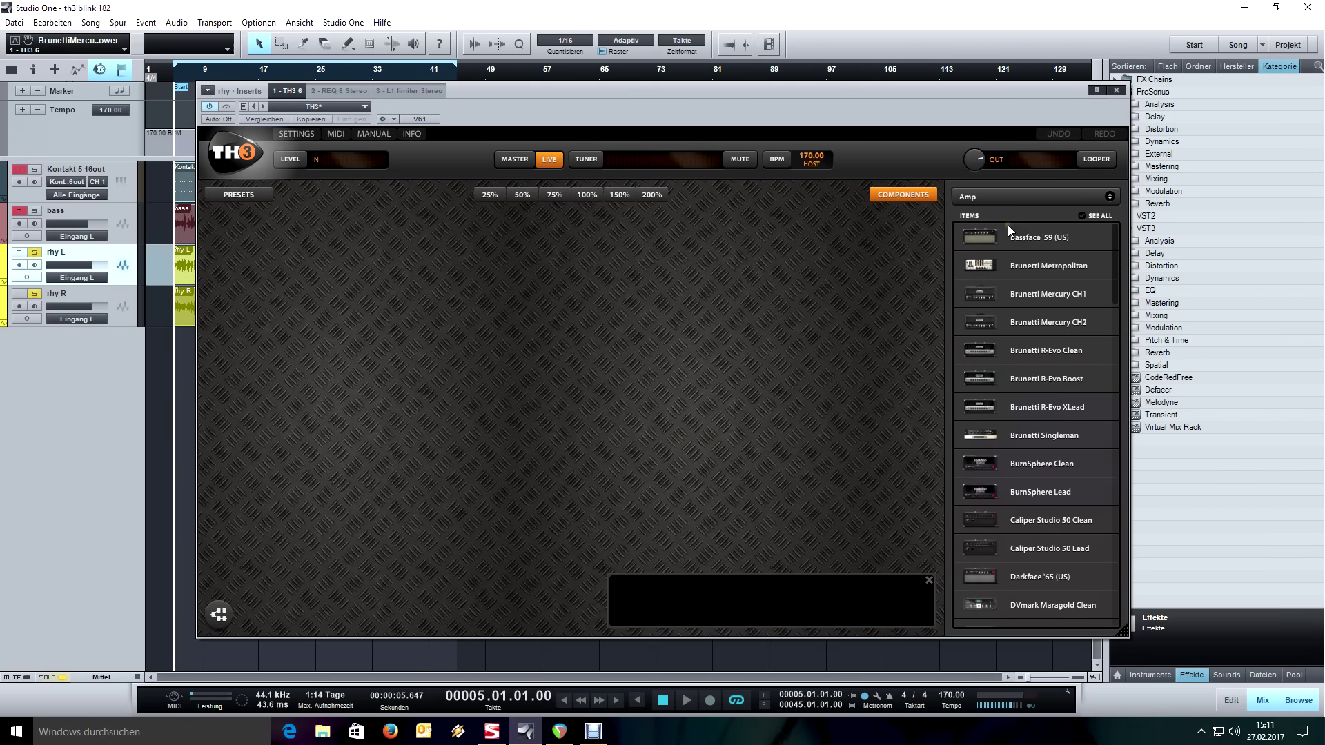
pyautogui.scroll(-15, 1003, 305)
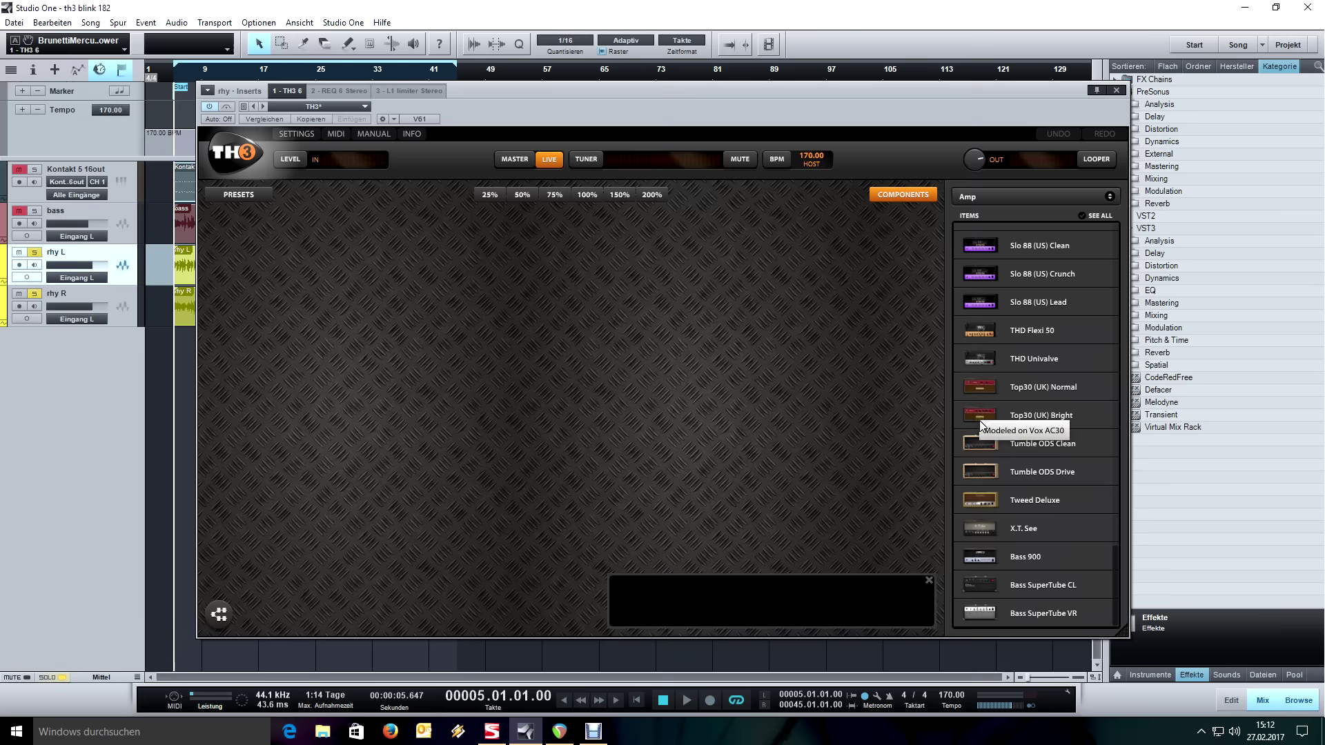
pyautogui.moveTo(985, 420); pyautogui.dragTo(670, 417)
pyautogui.click(541, 414)
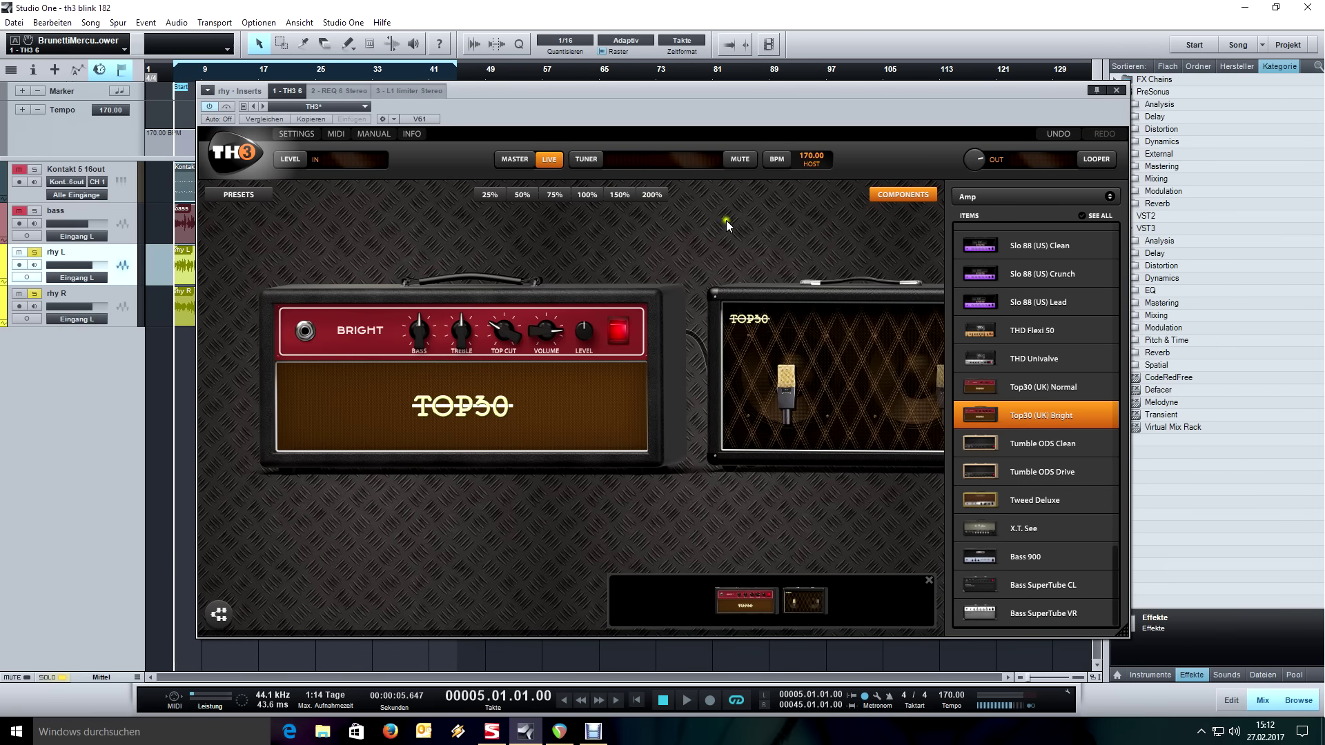
pyautogui.click(788, 388)
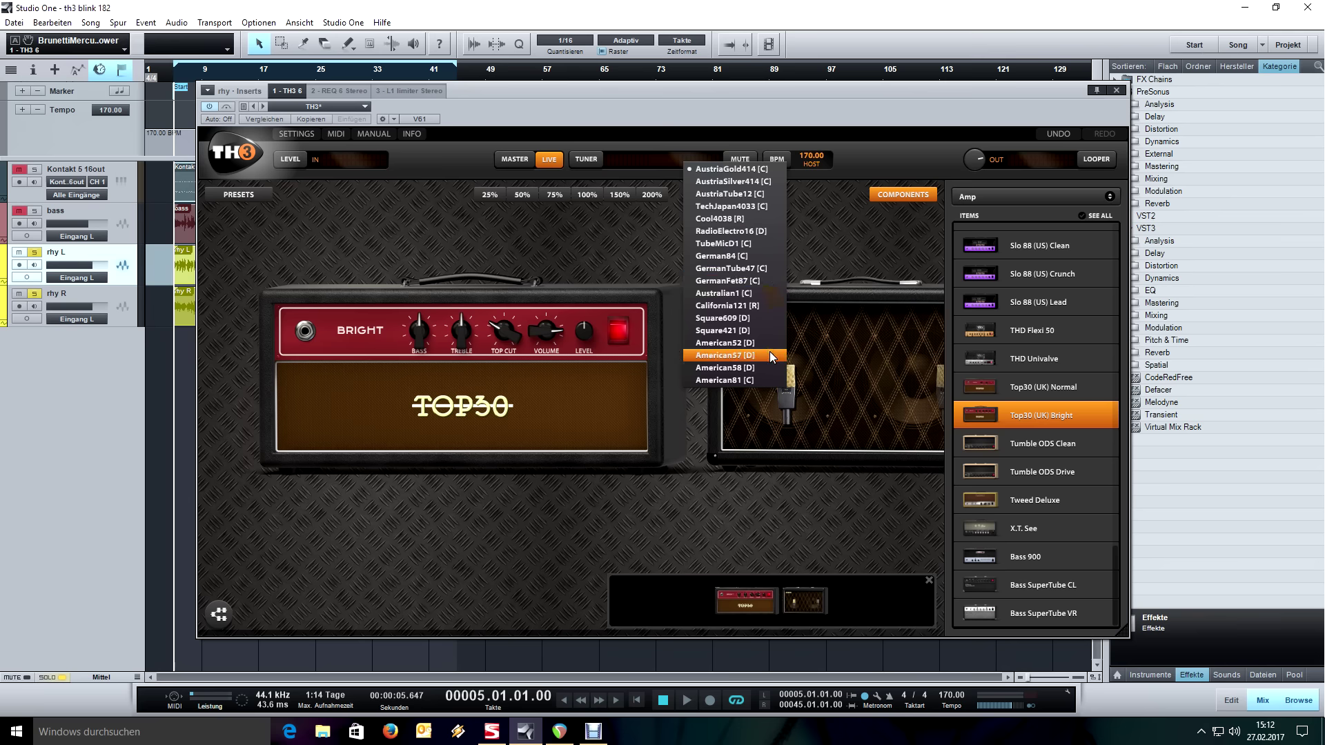
pyautogui.click(770, 286)
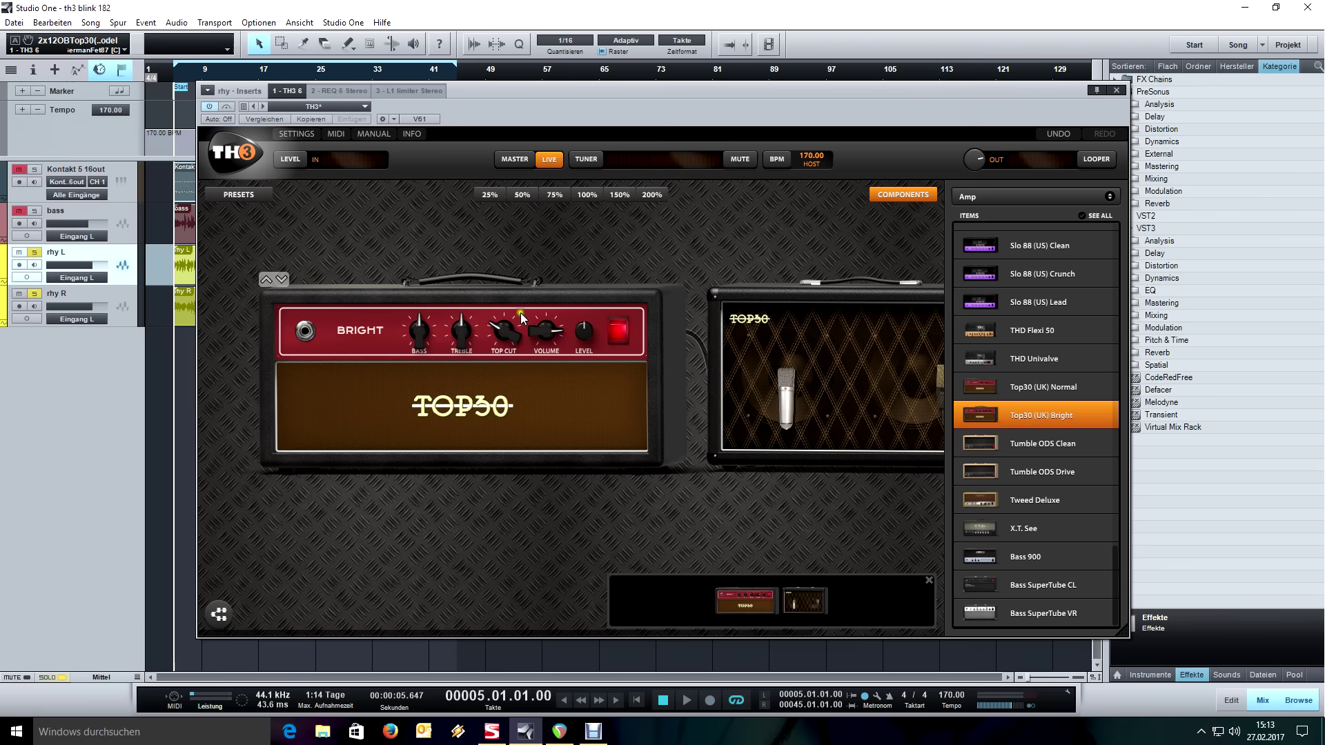
# While the guitar plays, turn the Top30 amp's volume to maximum and raise its treble
pyautogui.press('space')
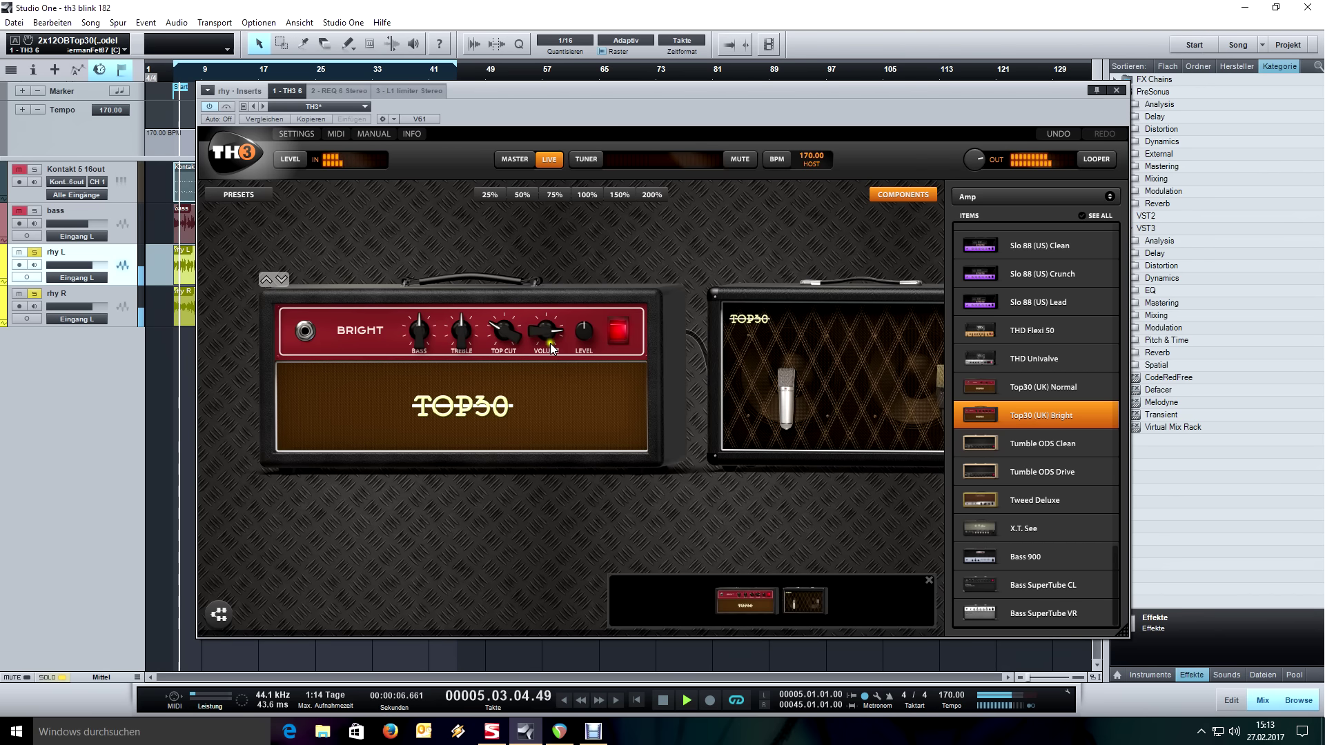
pyautogui.moveTo(550, 343)
pyautogui.moveTo(550, 343); pyautogui.dragTo(549, 185)
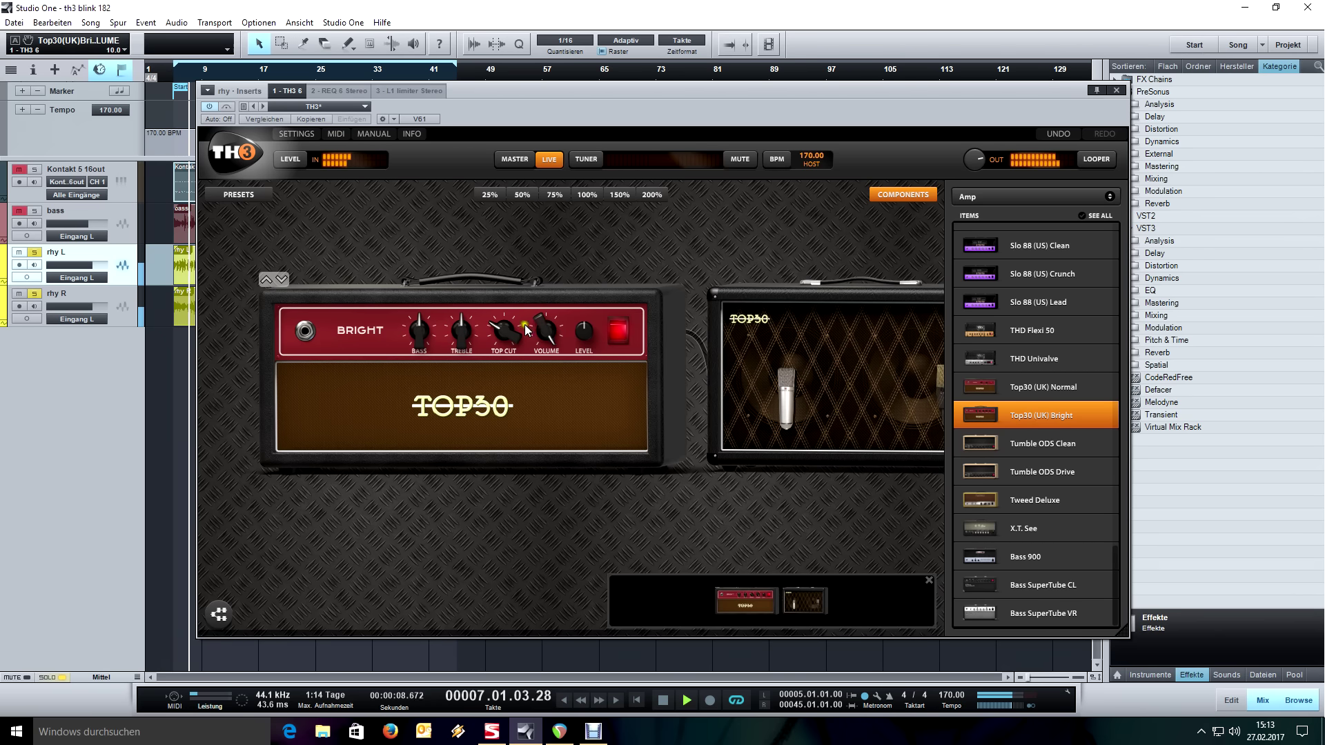
pyautogui.moveTo(473, 339); pyautogui.dragTo(476, 319)
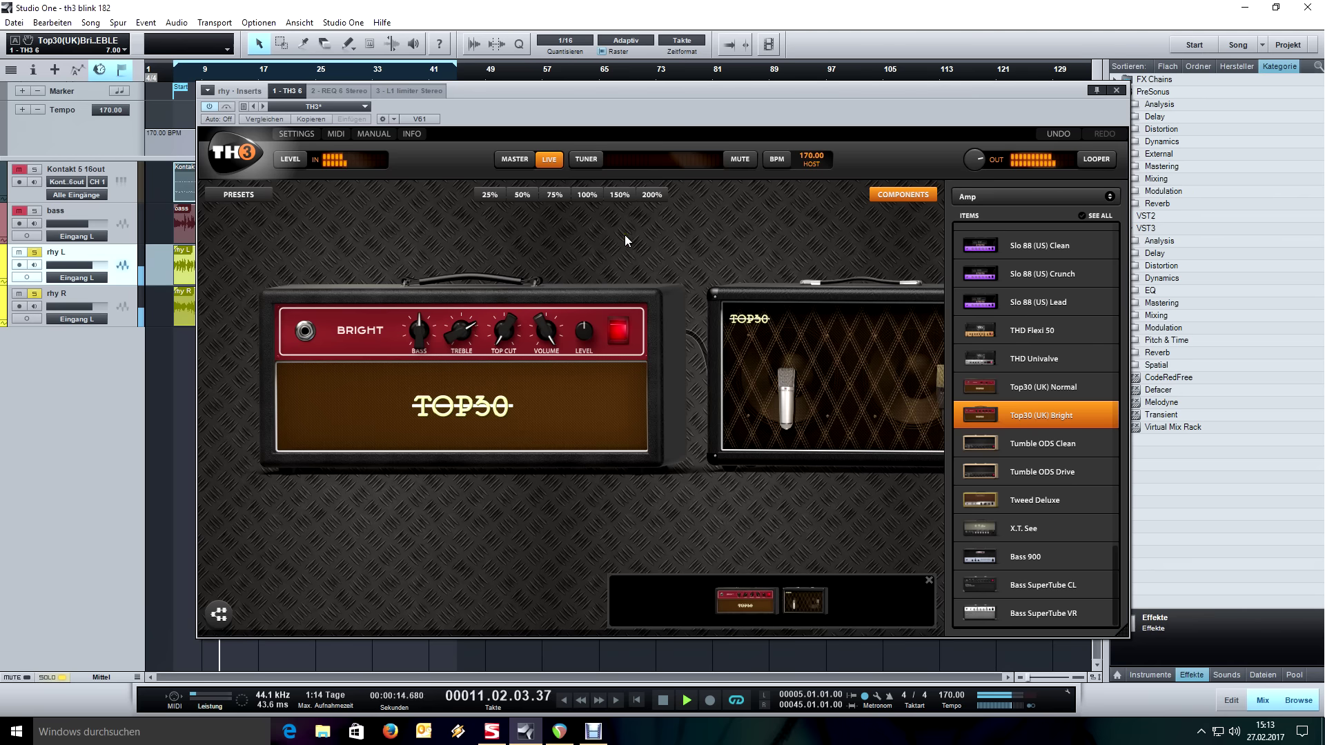
# Return to the loop start, nudge the amp volume to 10.0 and replay the part
pyautogui.press('space')
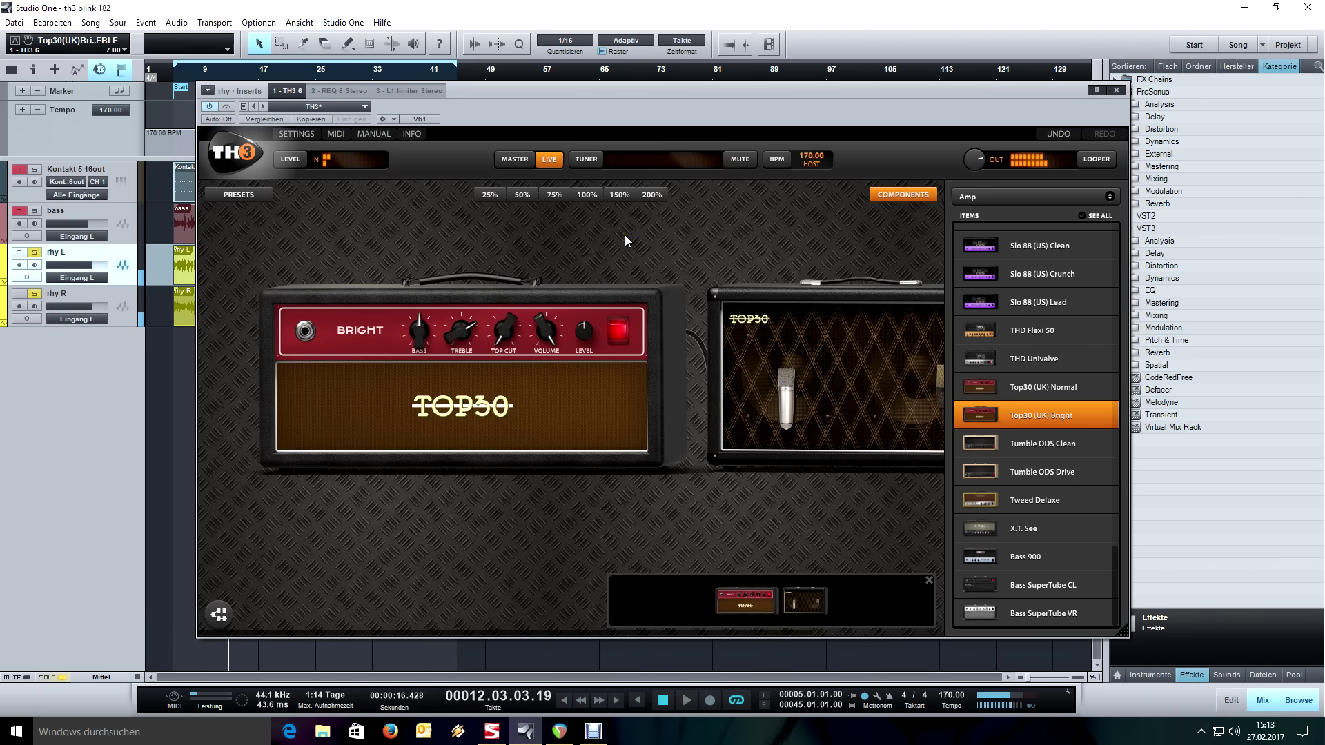
pyautogui.press('Home')
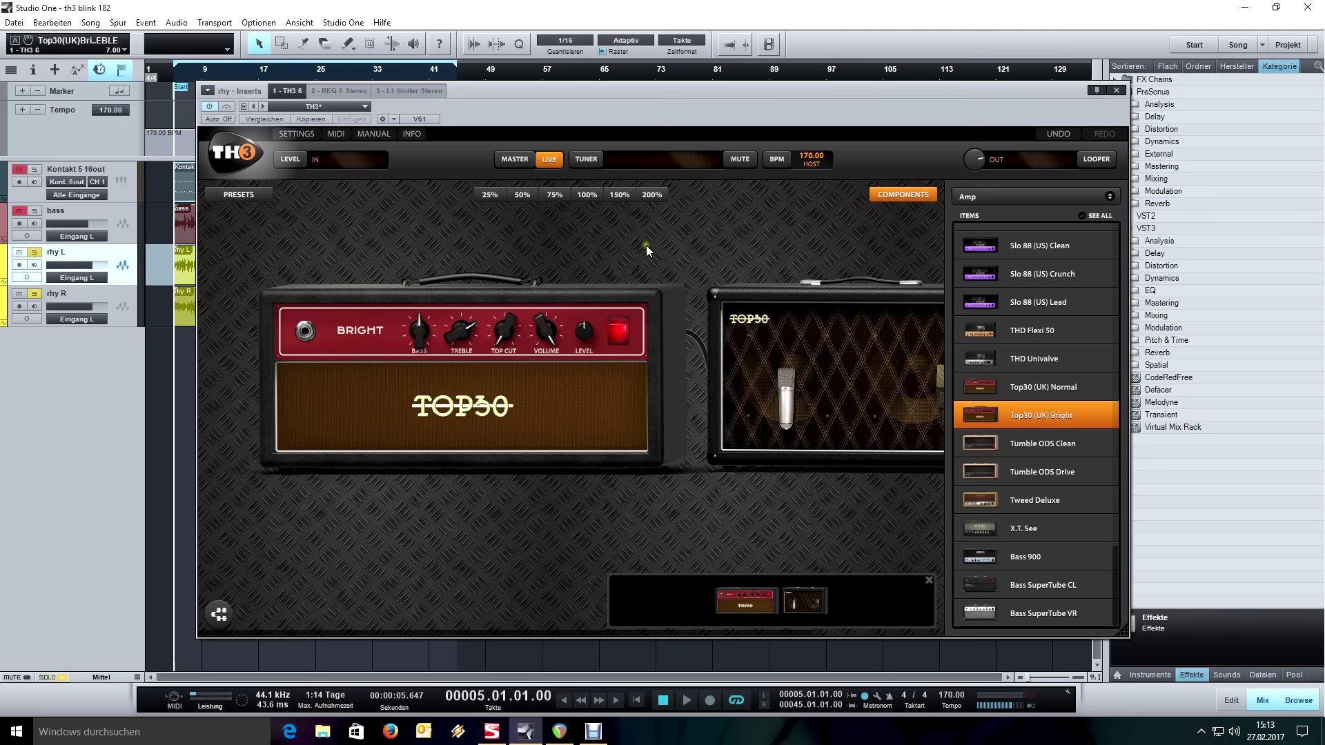
pyautogui.moveTo(546, 330); pyautogui.dragTo(549, 389)
pyautogui.press('space')
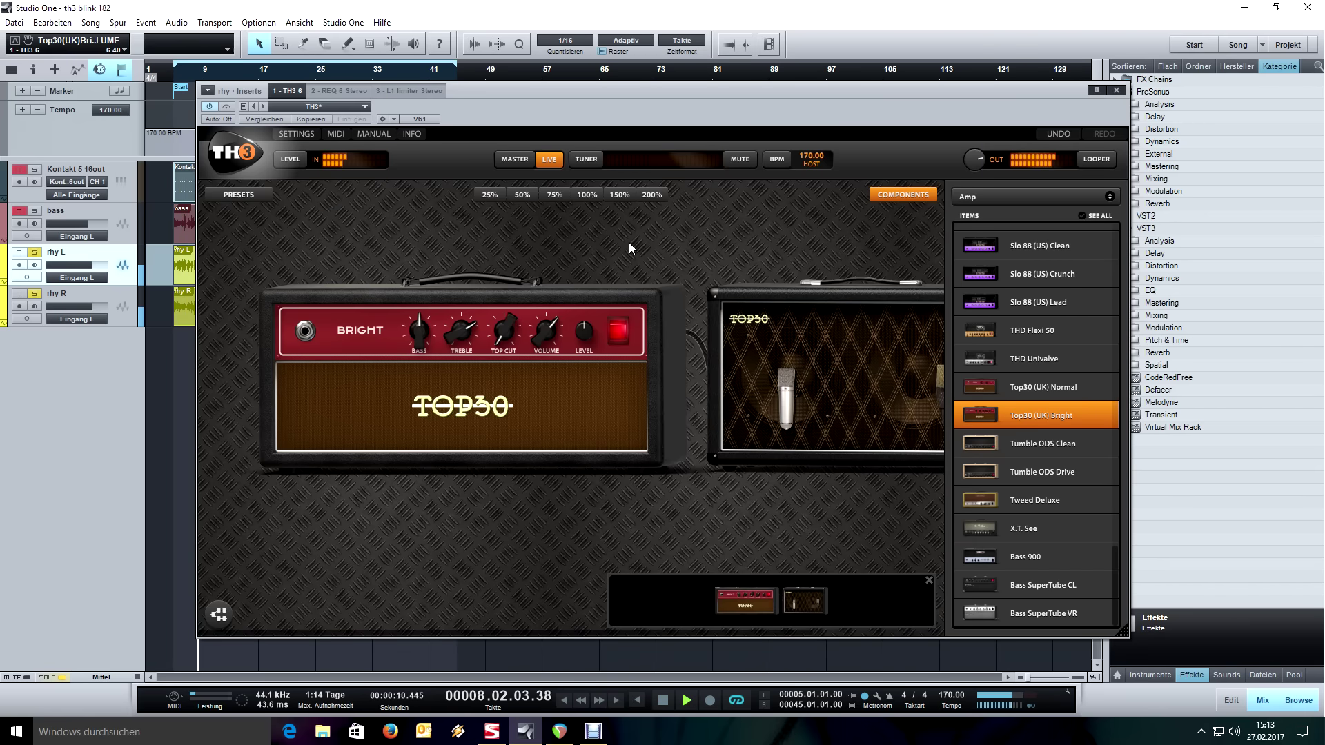
pyautogui.press('space')
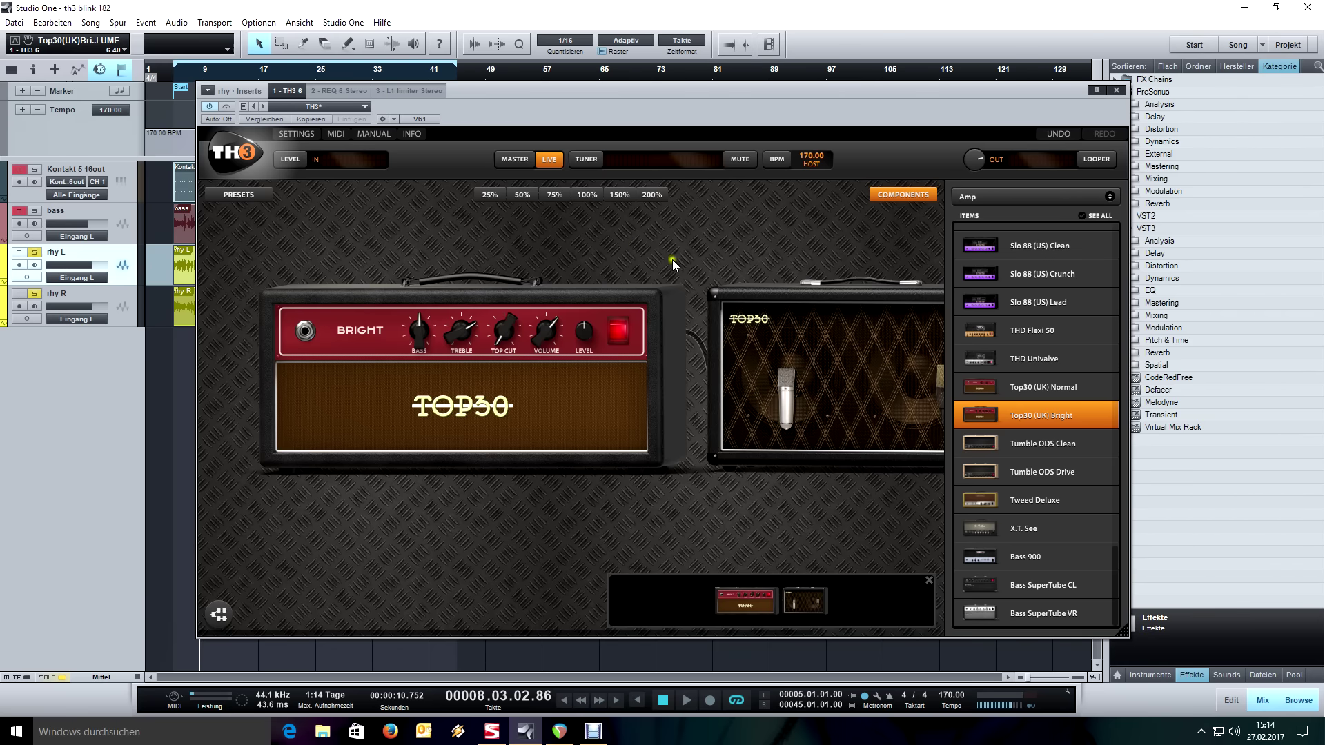
pyautogui.moveTo(665, 250); pyautogui.dragTo(637, 242)
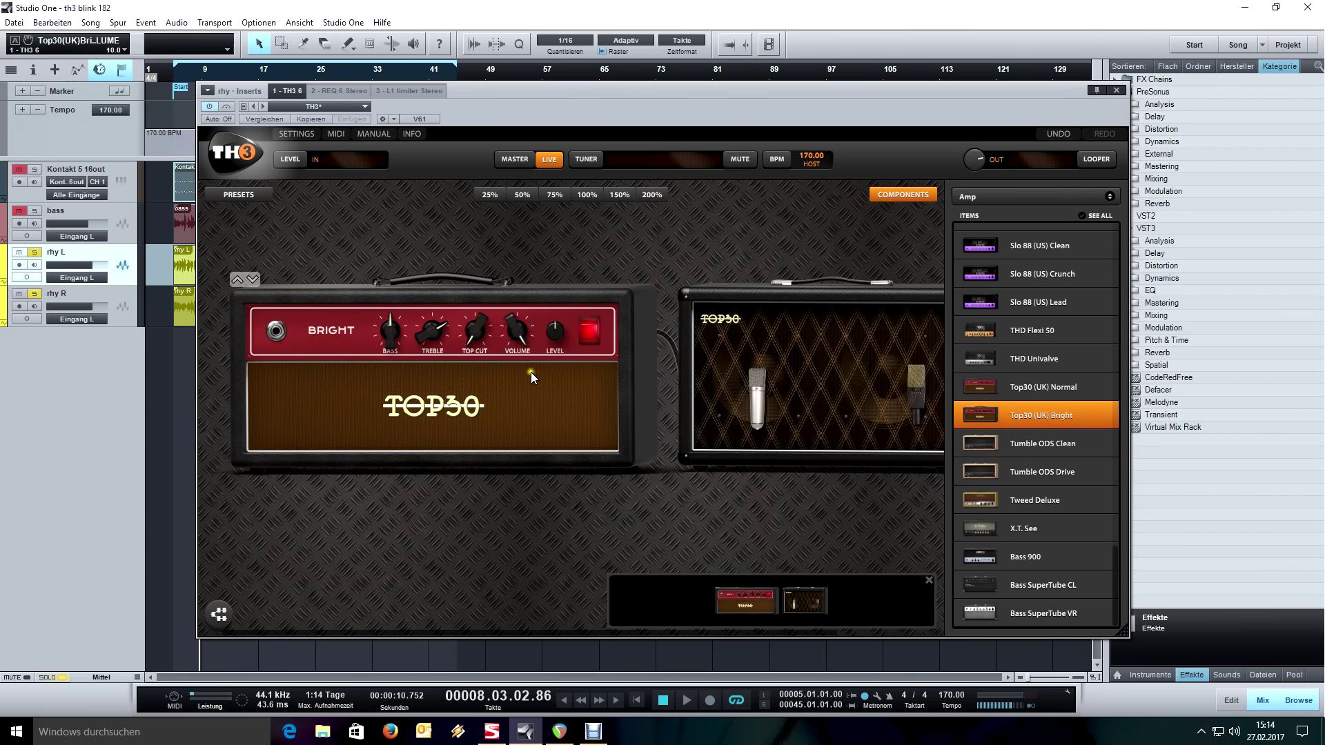
# Filter components to Distortion and place the CAT pedal before the Top30 amp
pyautogui.moveTo(558, 367); pyautogui.dragTo(686, 236)
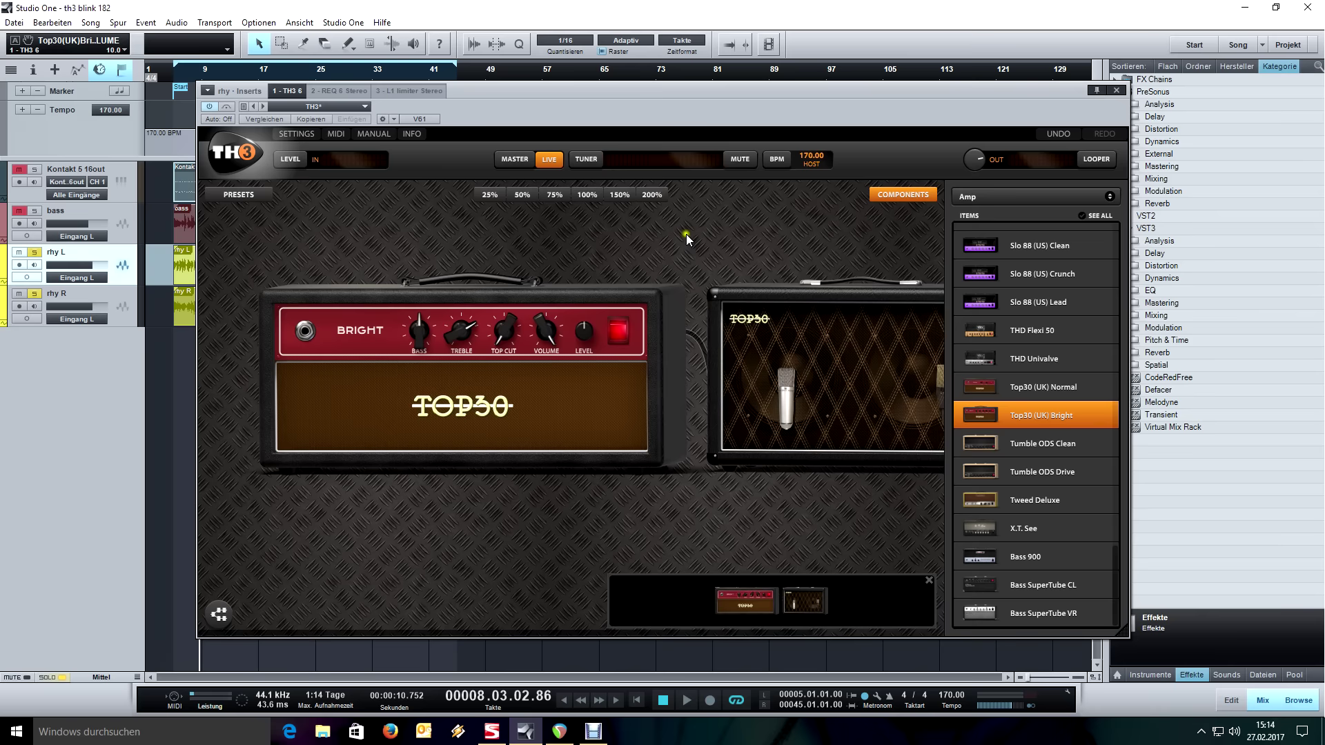
pyautogui.click(995, 199)
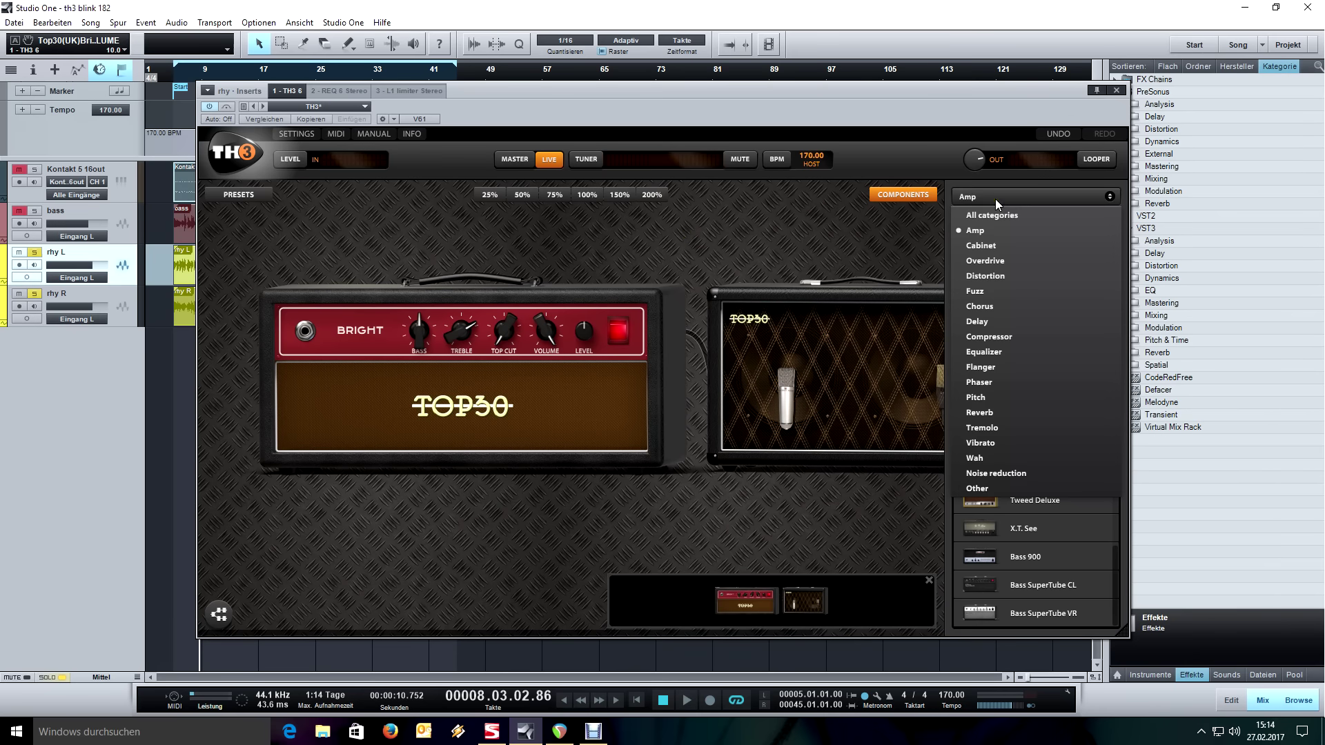
pyautogui.click(985, 277)
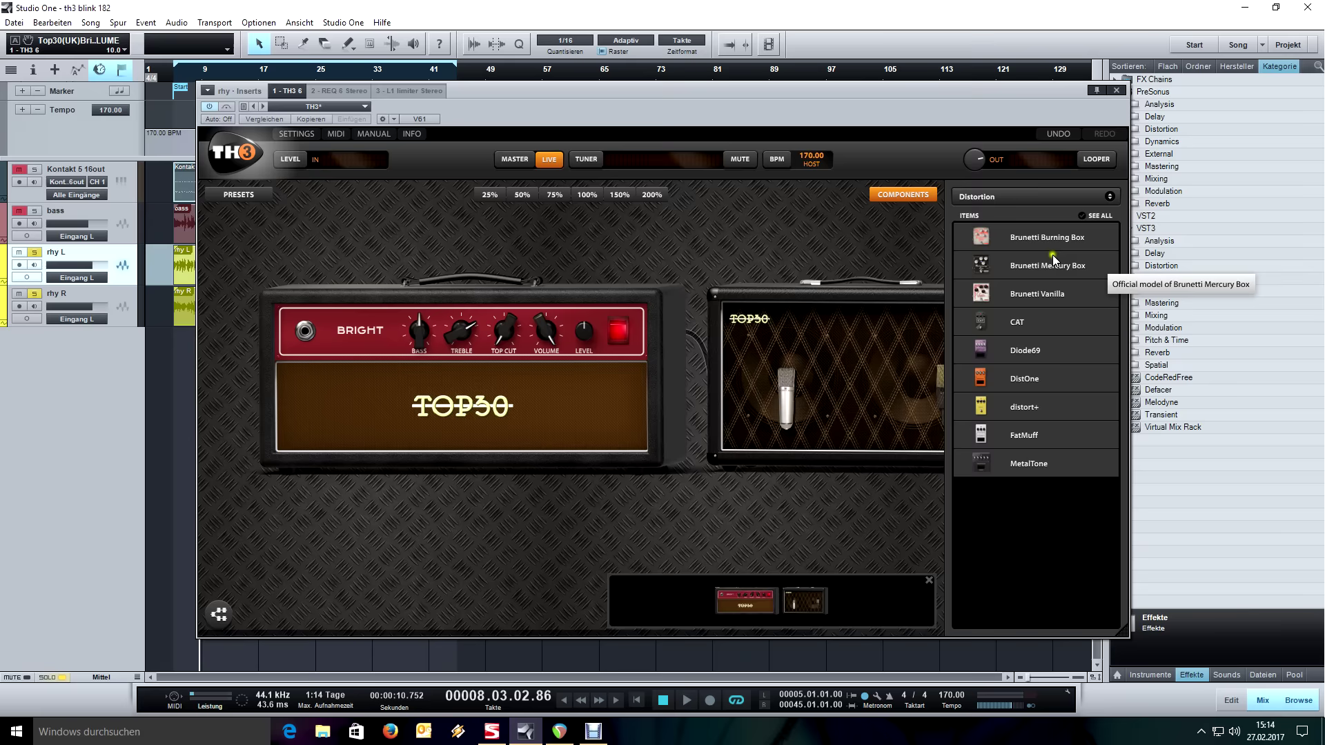
pyautogui.moveTo(1014, 324); pyautogui.dragTo(244, 366)
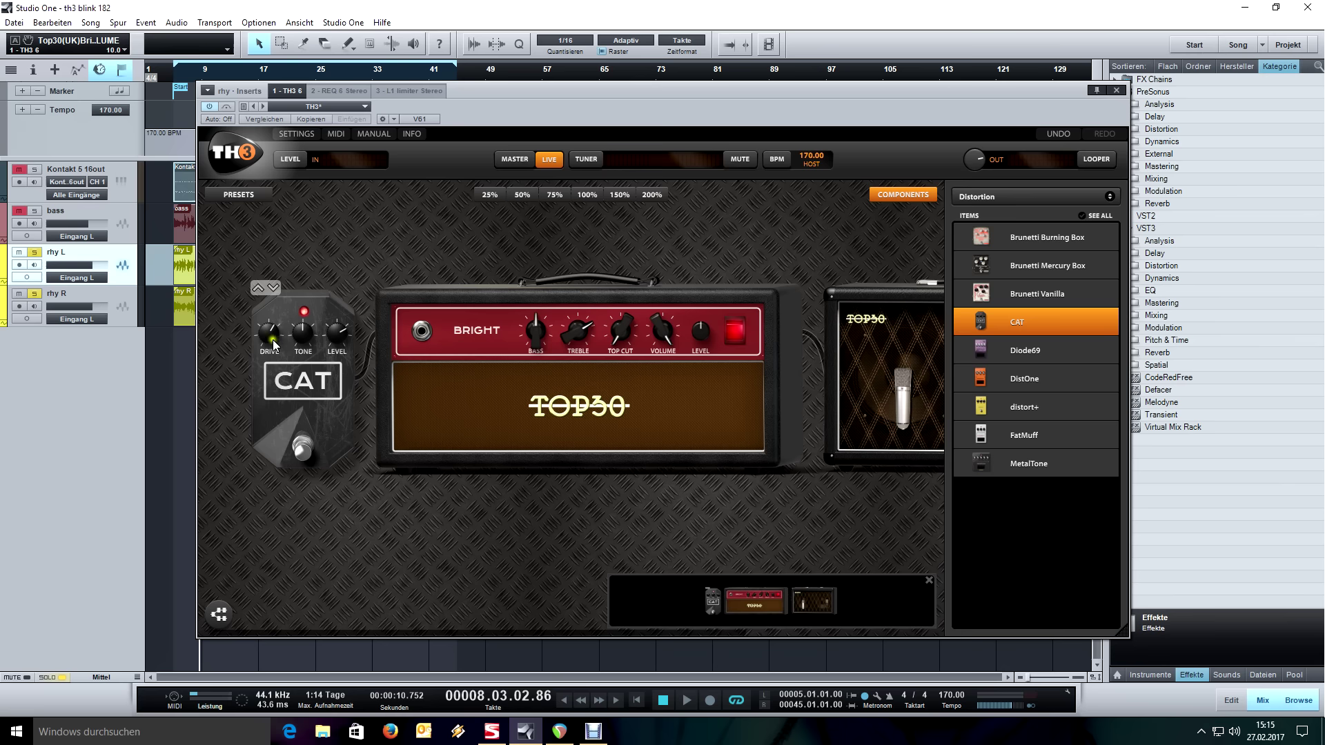
# Set the CAT pedal's drive to 2.92 and tone to 7.12, then play from the loop start
pyautogui.moveTo(339, 342)
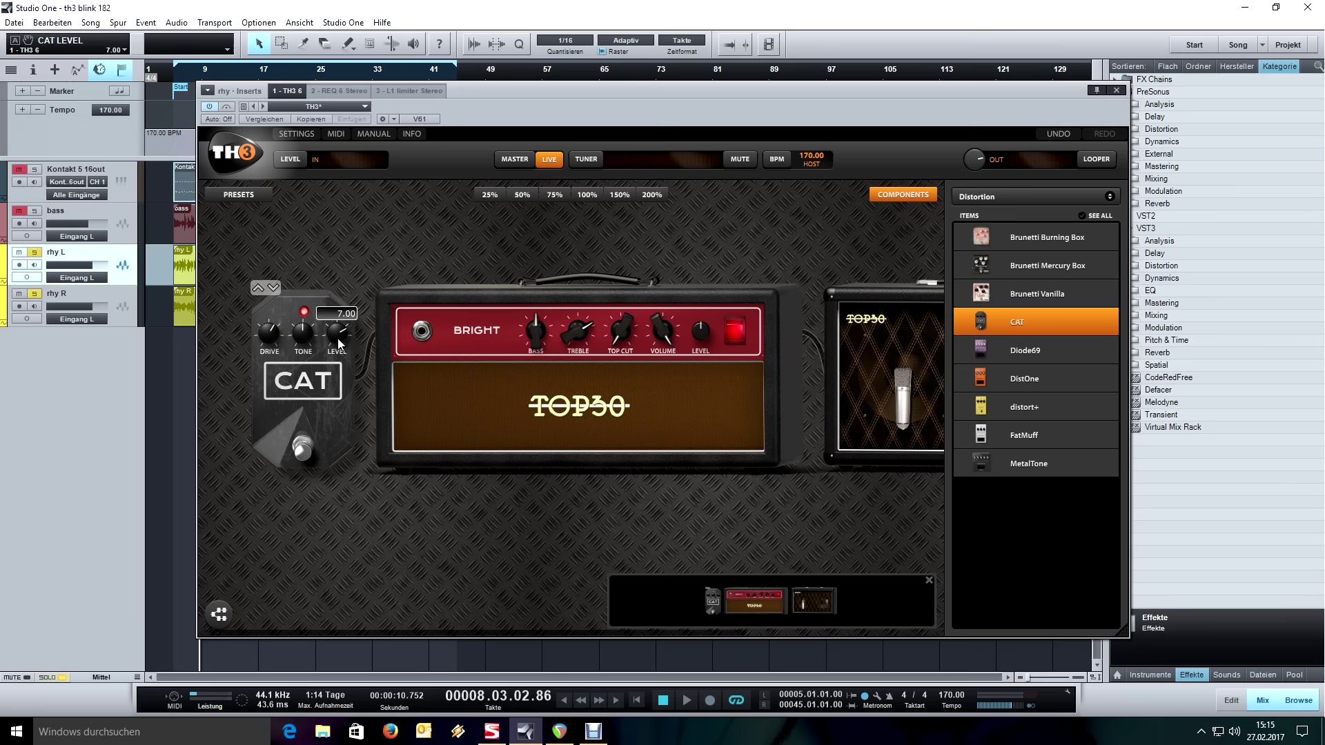
pyautogui.moveTo(275, 330)
pyautogui.moveTo(275, 330); pyautogui.dragTo(285, 388)
pyautogui.moveTo(300, 338)
pyautogui.moveTo(304, 326); pyautogui.dragTo(304, 313)
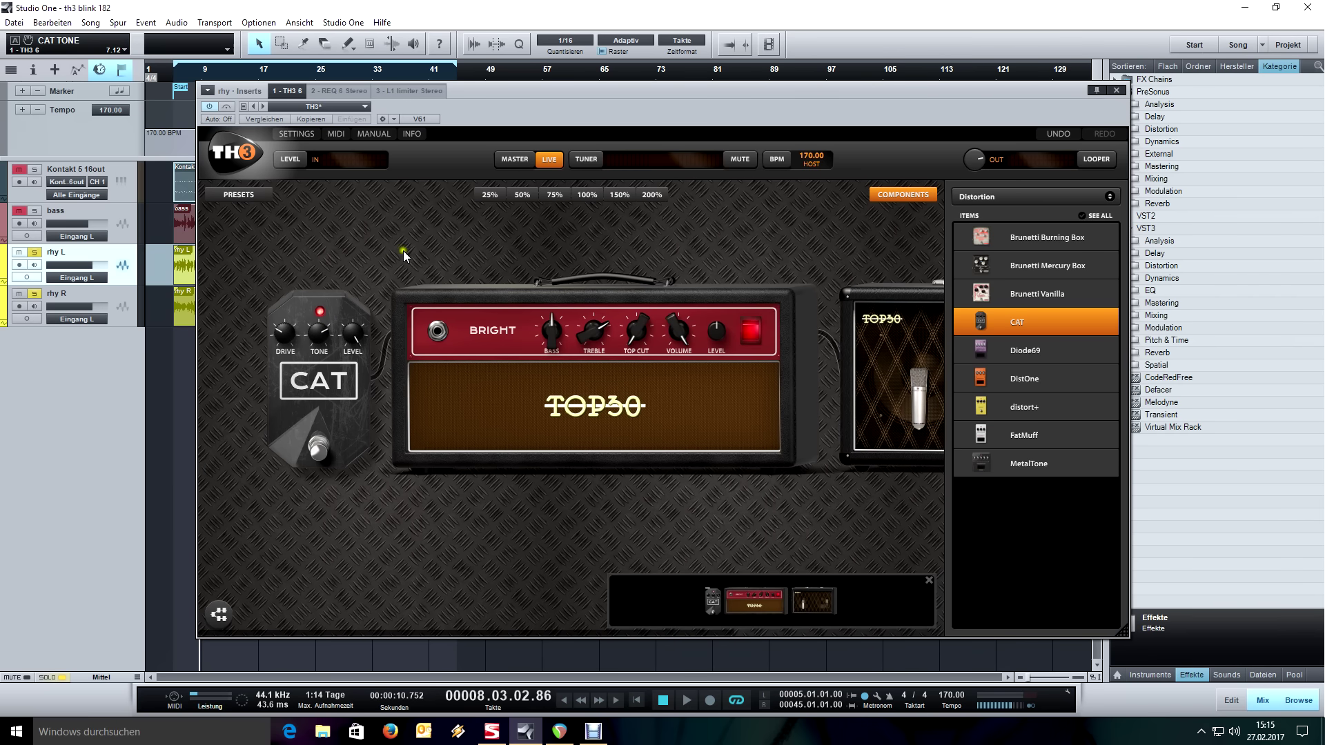
pyautogui.moveTo(841, 250); pyautogui.dragTo(789, 250)
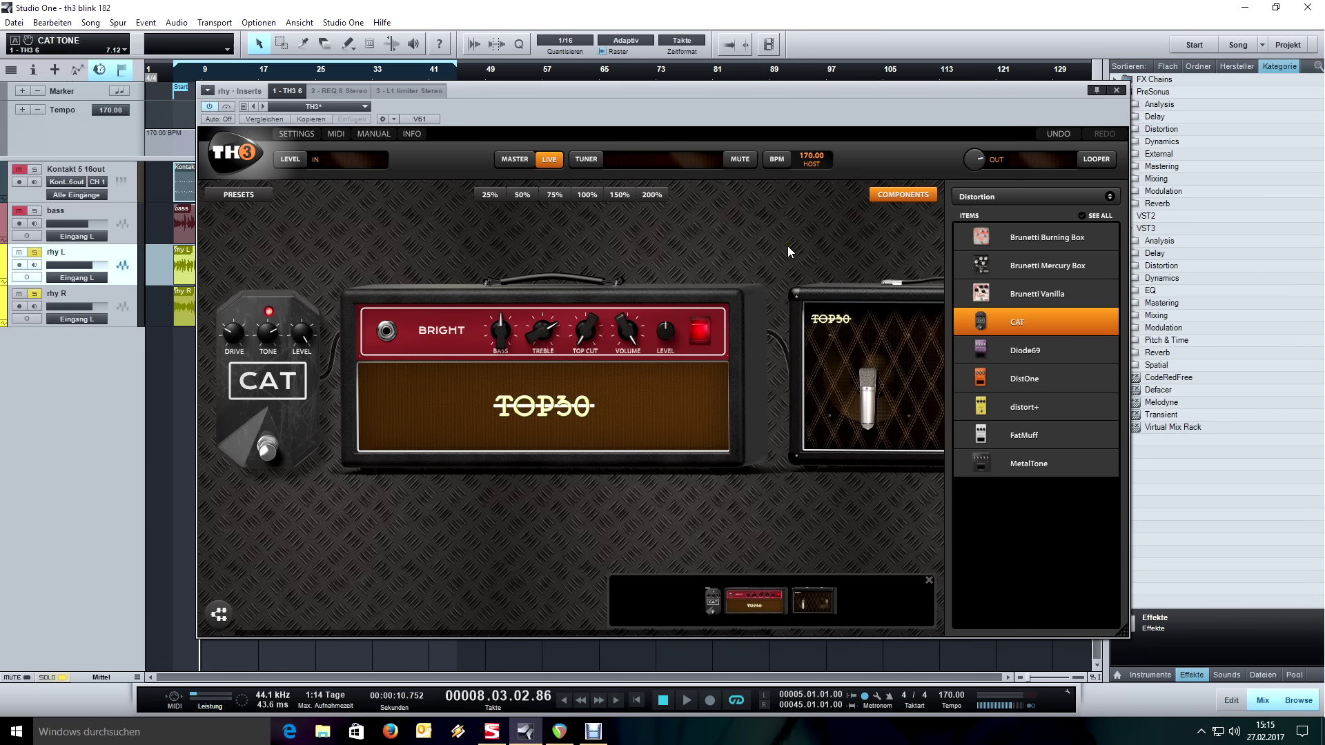
pyautogui.press('KP_1')
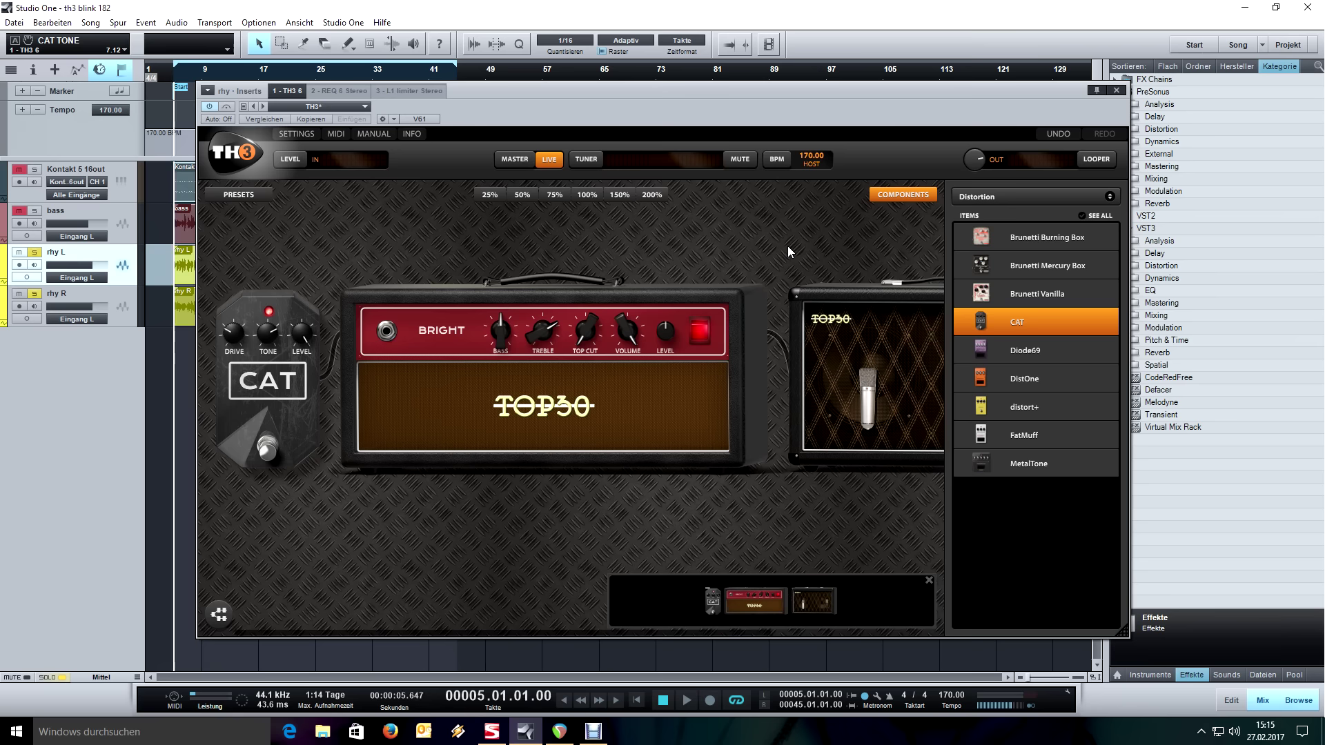
pyautogui.press('space')
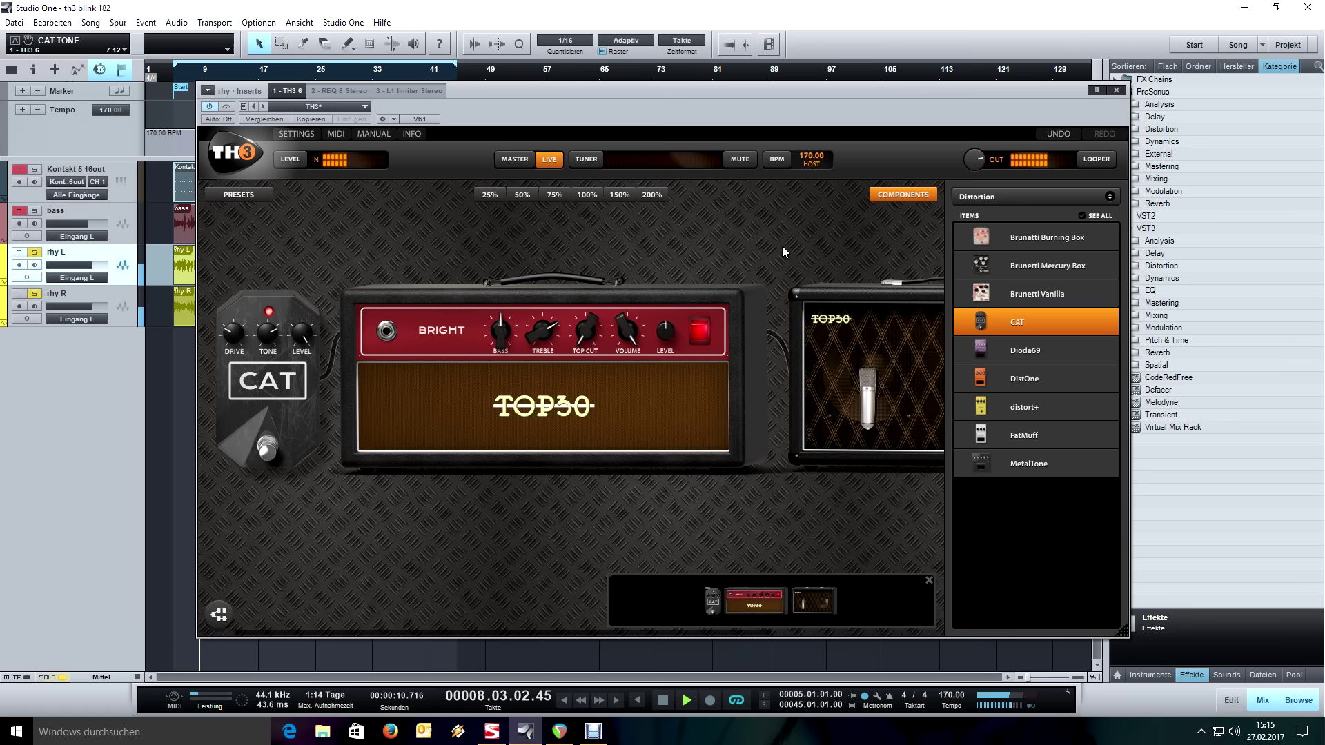
# Play from bar 17 with the TH3 window moved down to reveal the tracks
pyautogui.click(782, 248)
pyautogui.moveTo(770, 110); pyautogui.dragTo(708, 334)
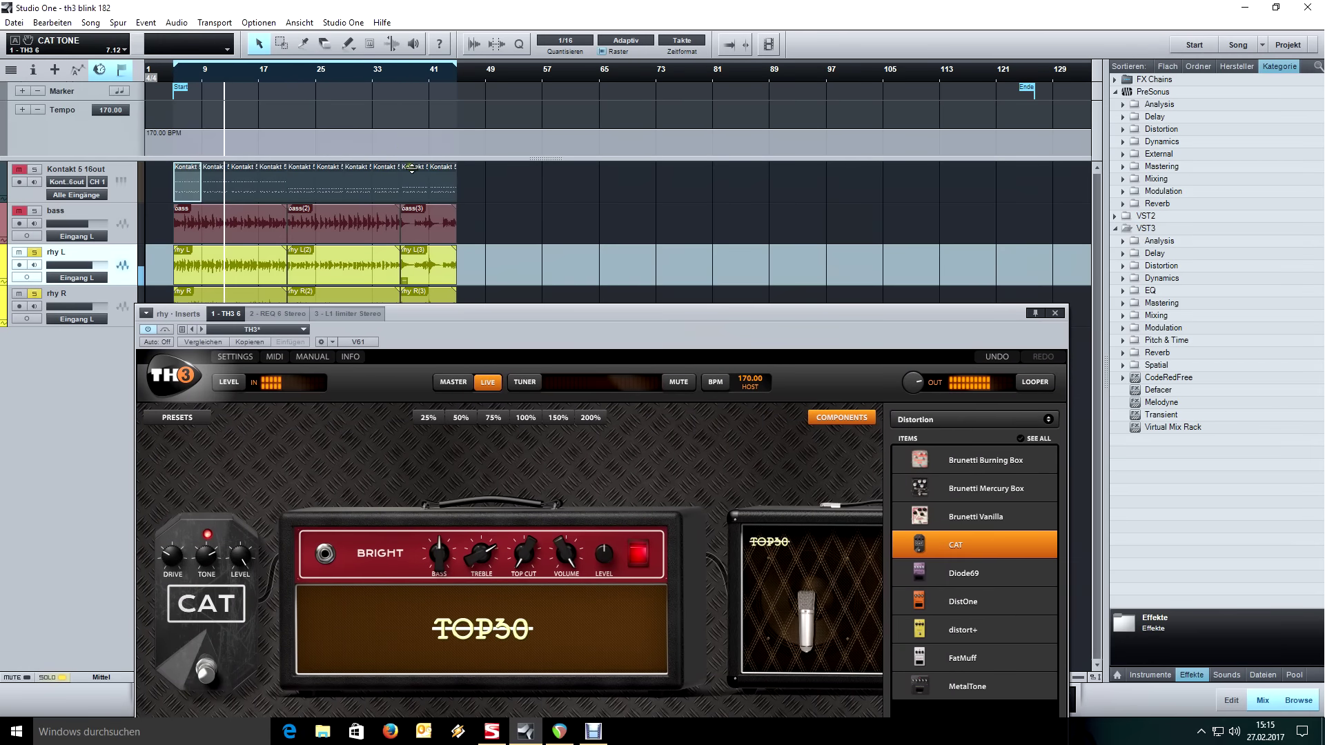
pyautogui.click(285, 76)
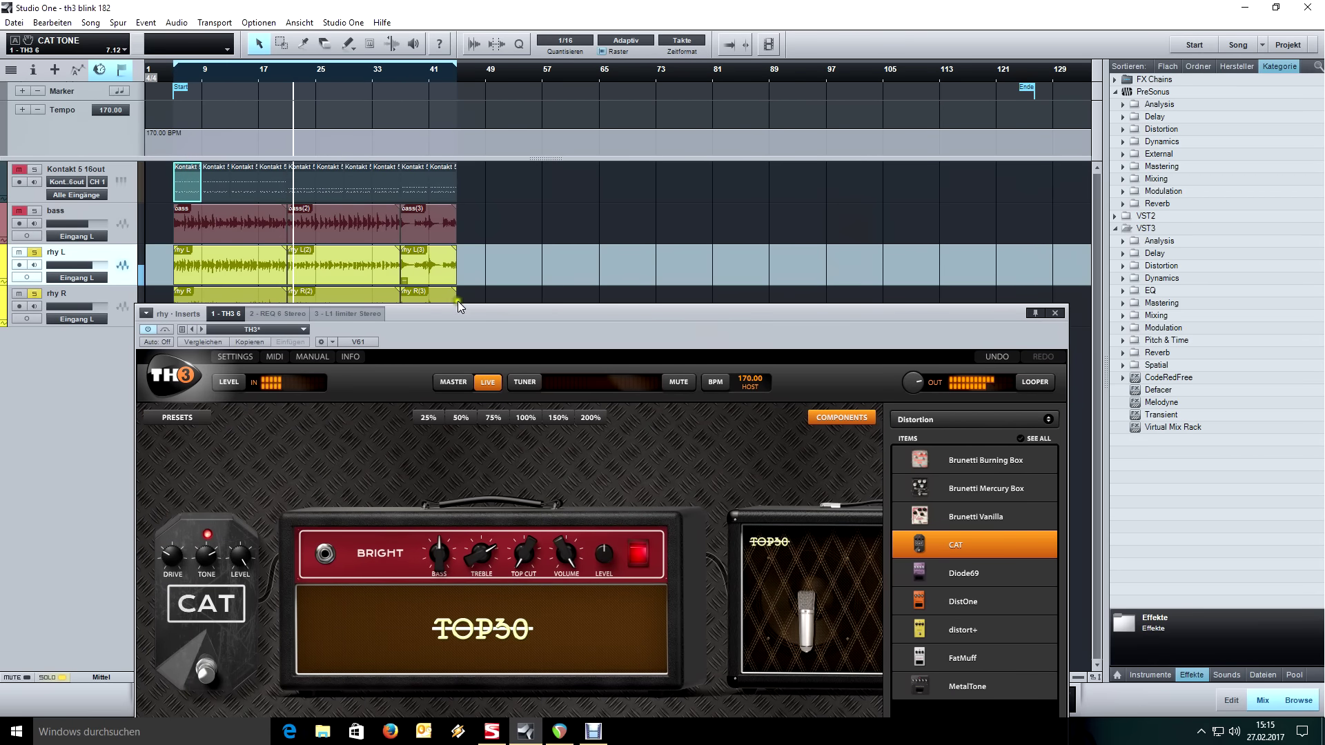
pyautogui.click(491, 328)
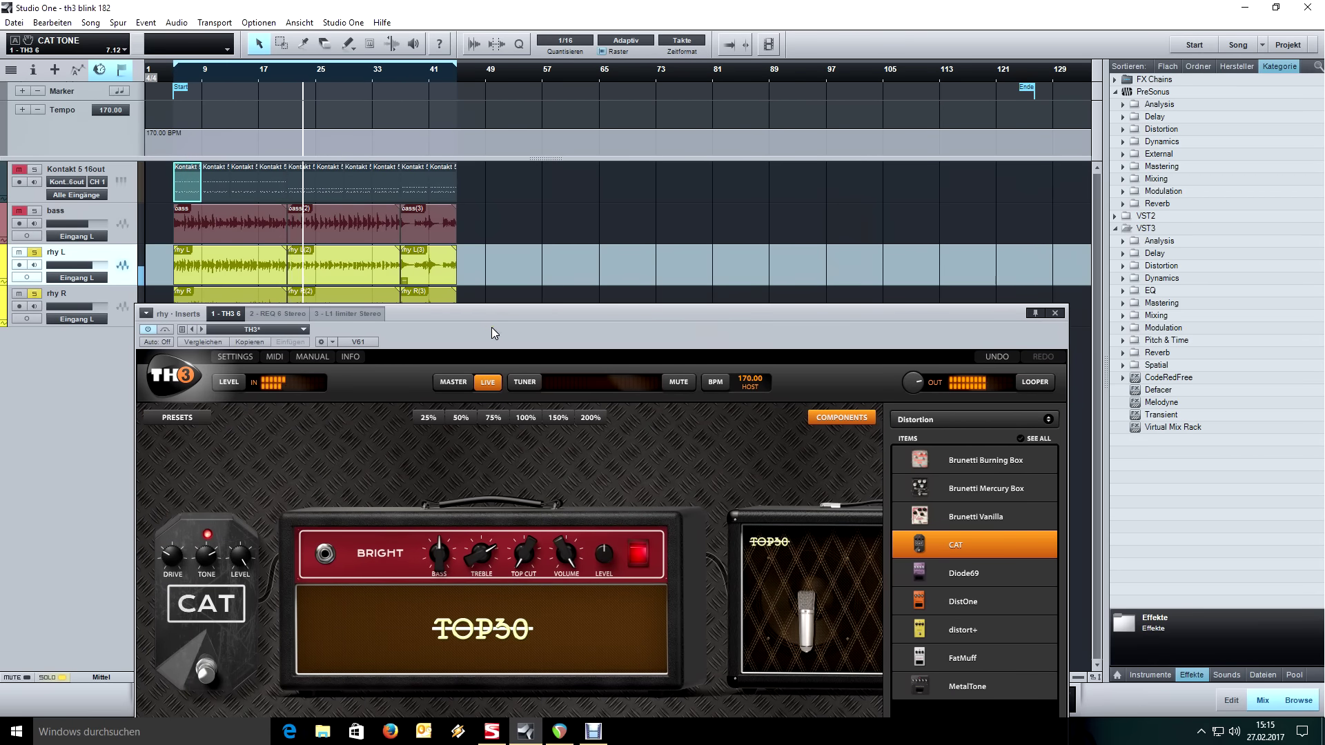
pyautogui.moveTo(491, 328); pyautogui.dragTo(492, 307)
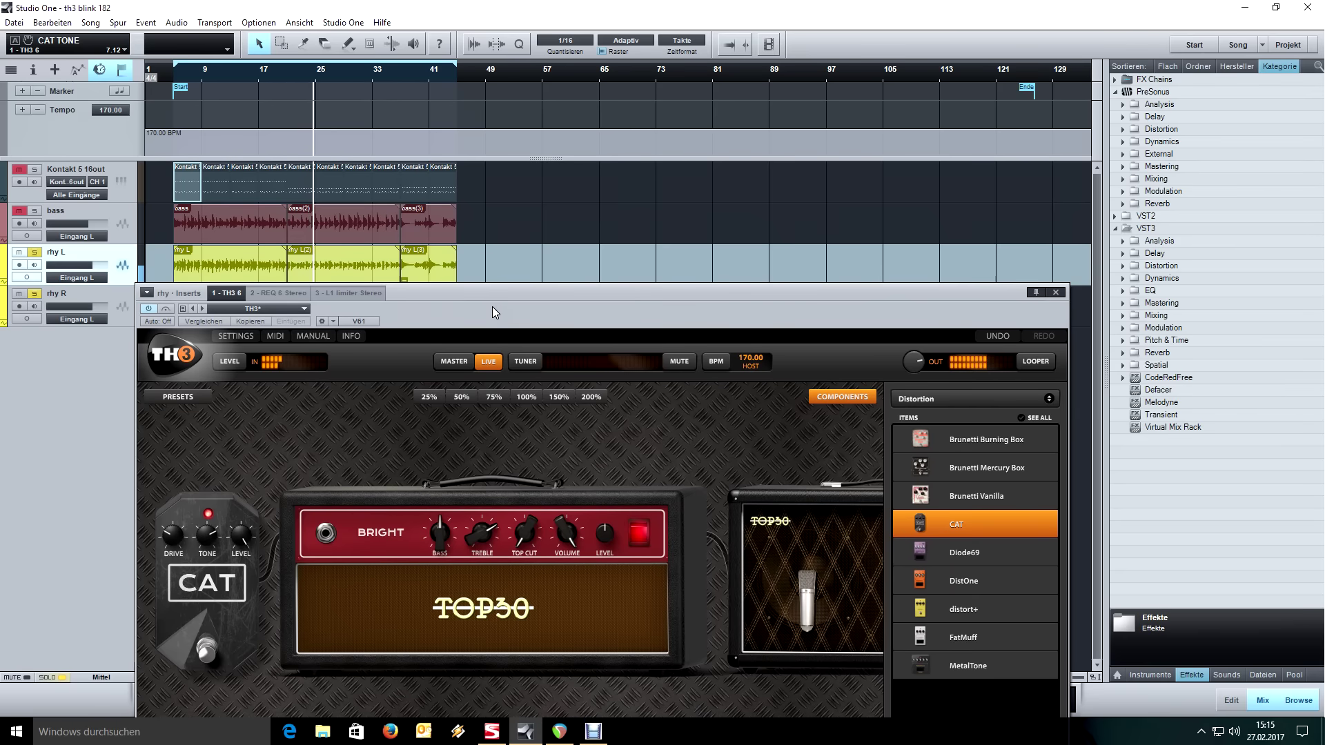
# Shrink the track lanes, hide the tempo lane, shorten TH3 below the clips, and zoom in
pyautogui.click(101, 677)
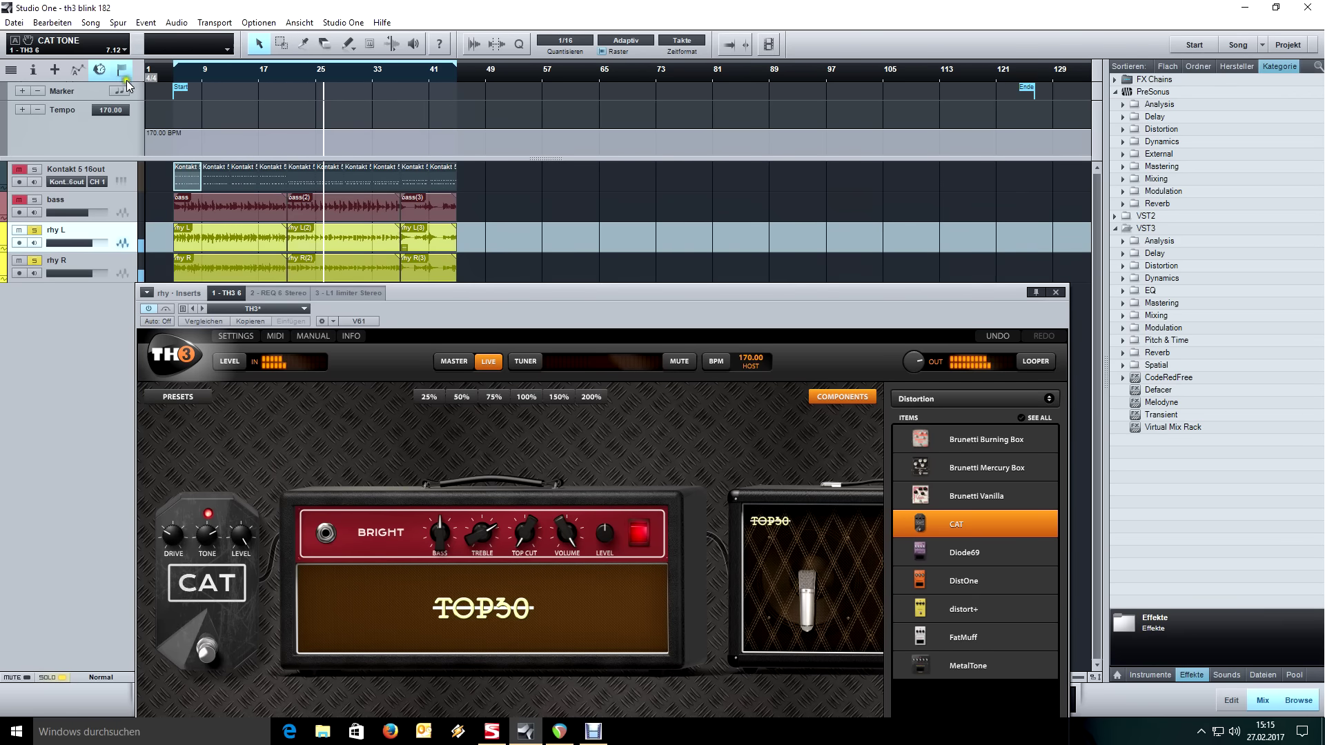
pyautogui.click(100, 68)
pyautogui.moveTo(535, 318); pyautogui.dragTo(586, 169)
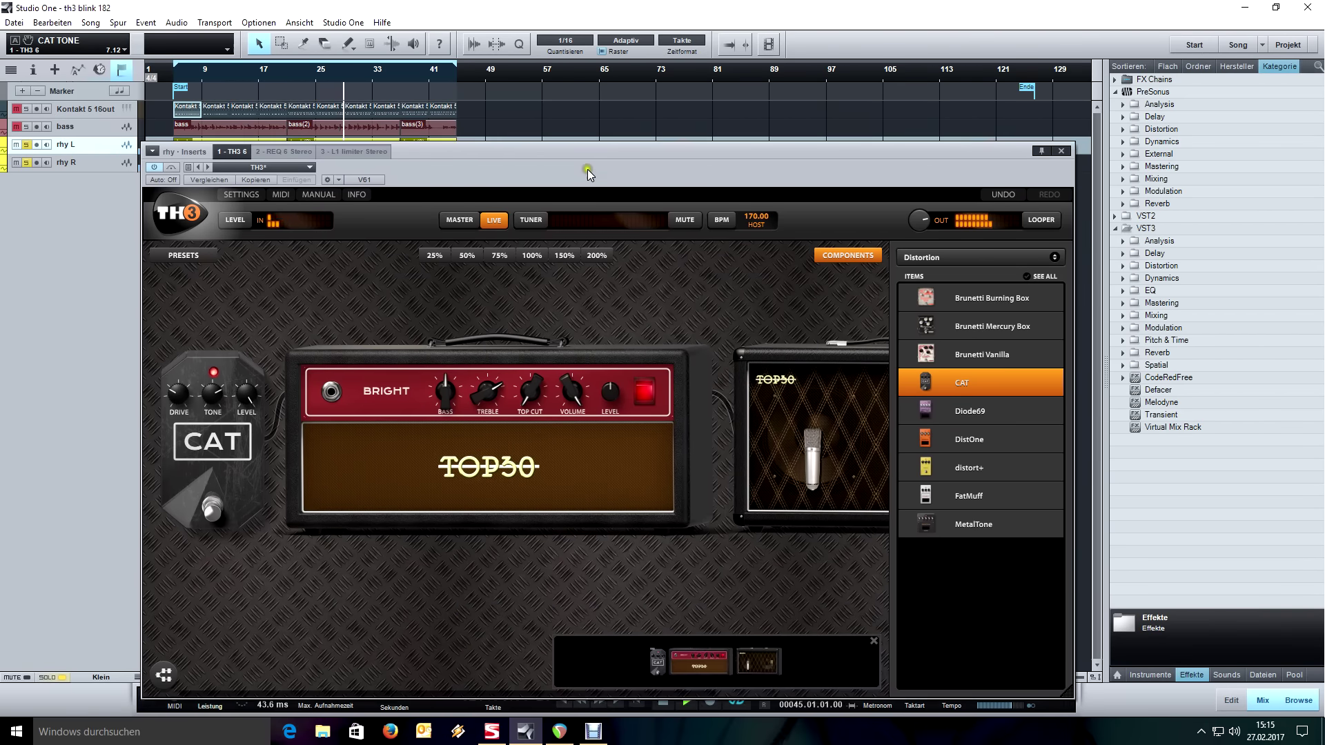
pyautogui.moveTo(1069, 675); pyautogui.dragTo(1074, 598)
pyautogui.moveTo(788, 163); pyautogui.dragTo(774, 220)
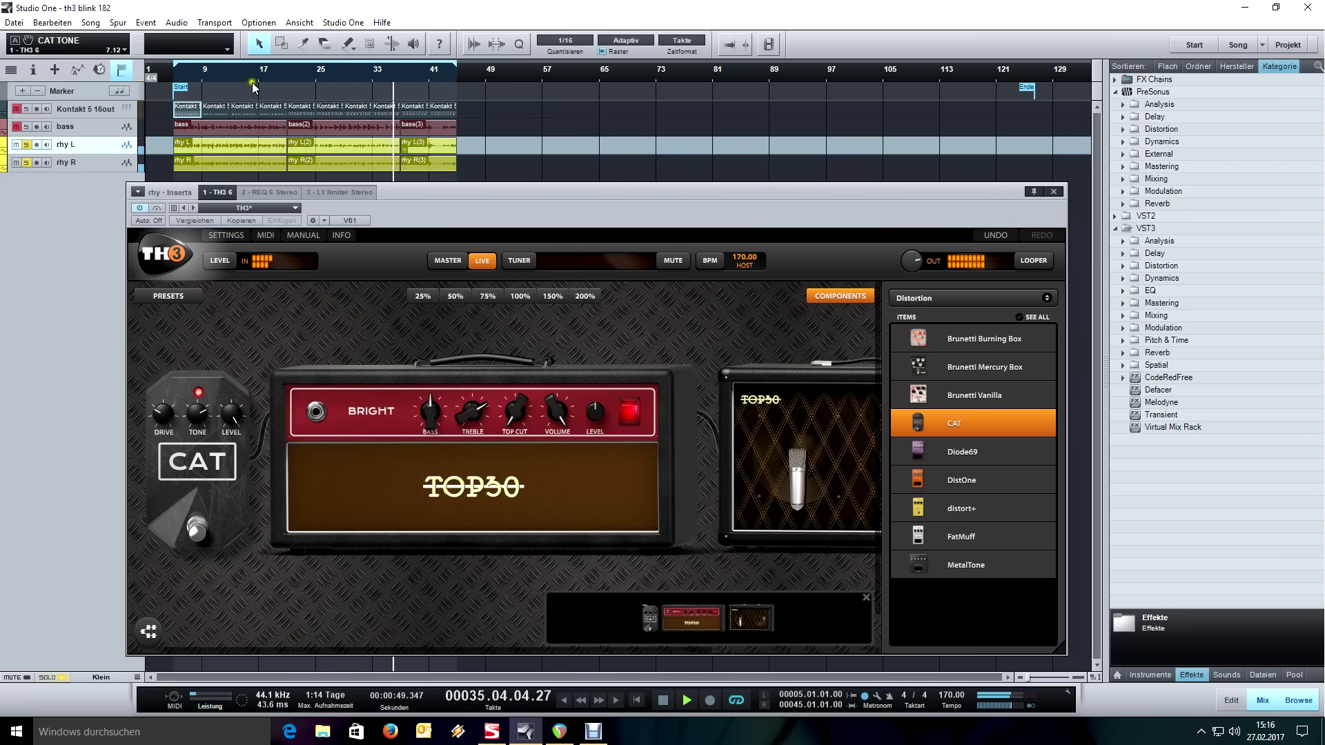
pyautogui.press('e')
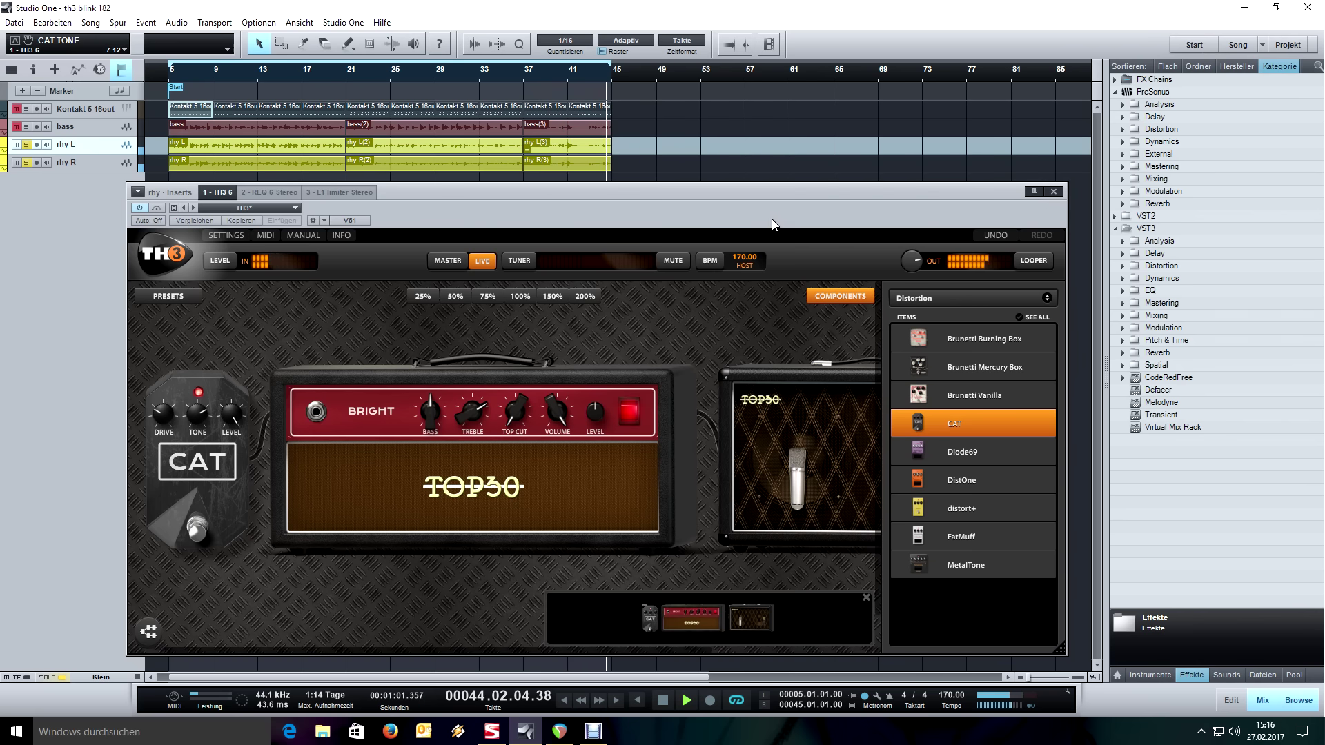
# Stop playback and insert a 7-Band GEQ before the cab and a Parametric EQ after it
pyautogui.press('space')
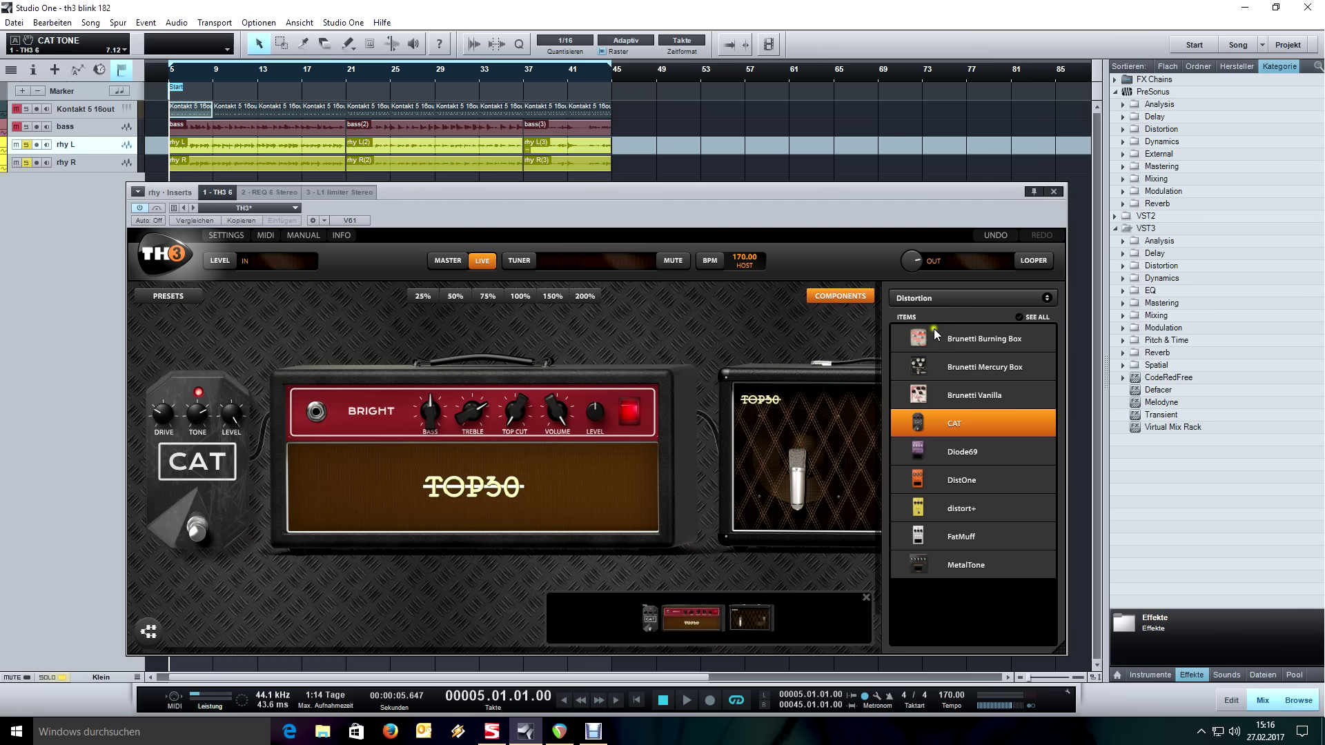
pyautogui.click(977, 305)
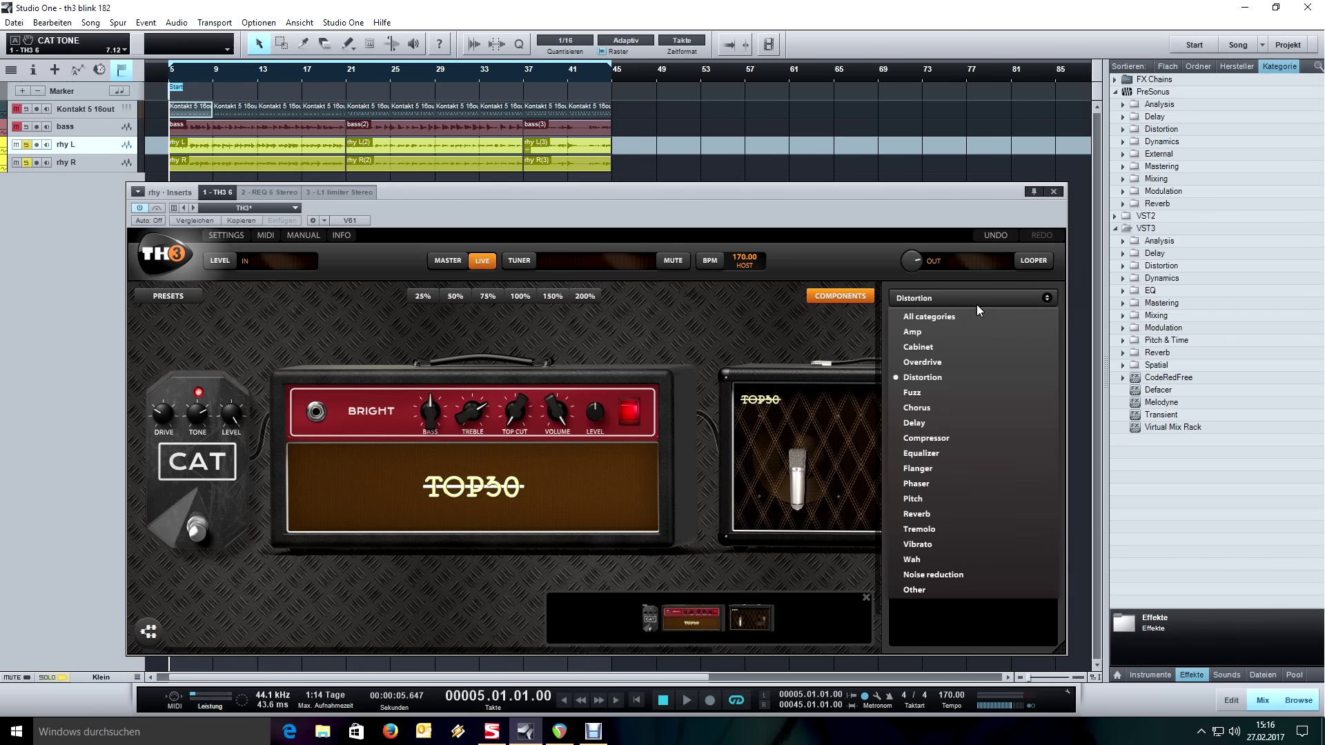
pyautogui.click(942, 455)
pyautogui.moveTo(952, 370); pyautogui.dragTo(731, 424)
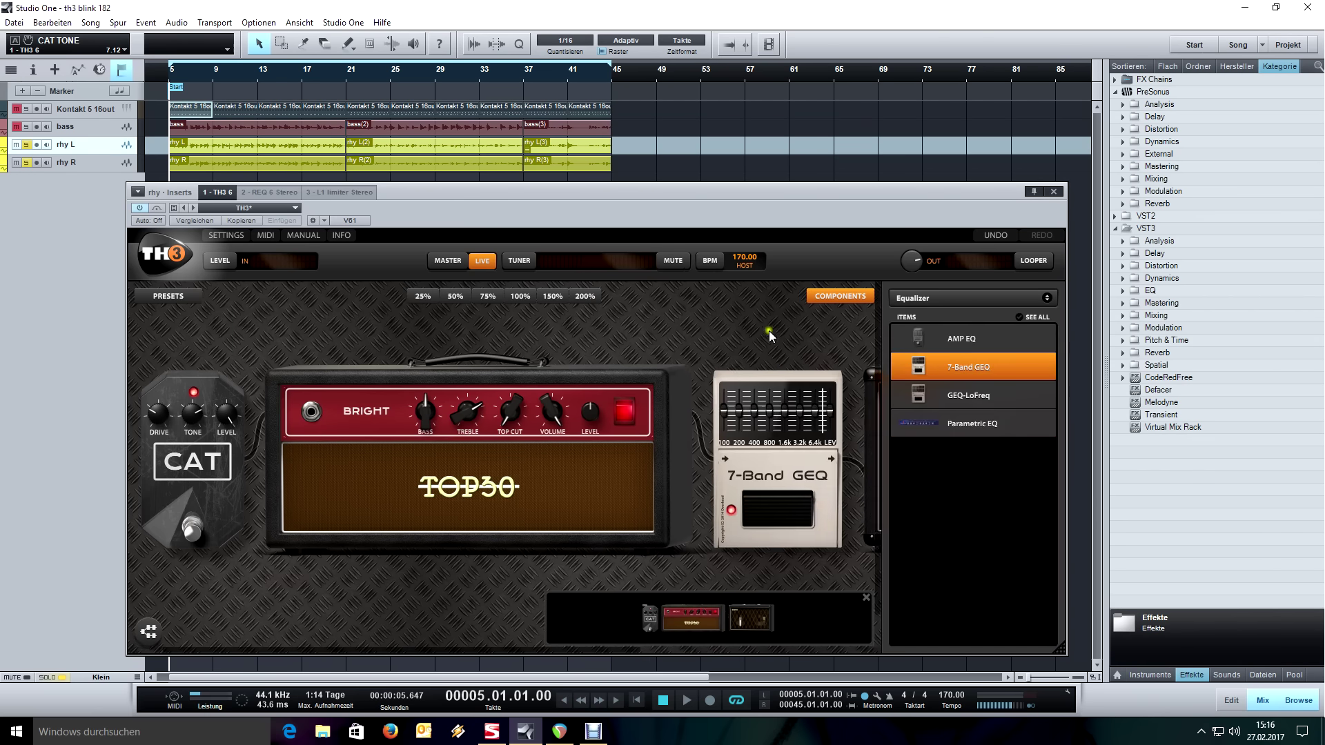
pyautogui.moveTo(965, 423); pyautogui.dragTo(817, 453)
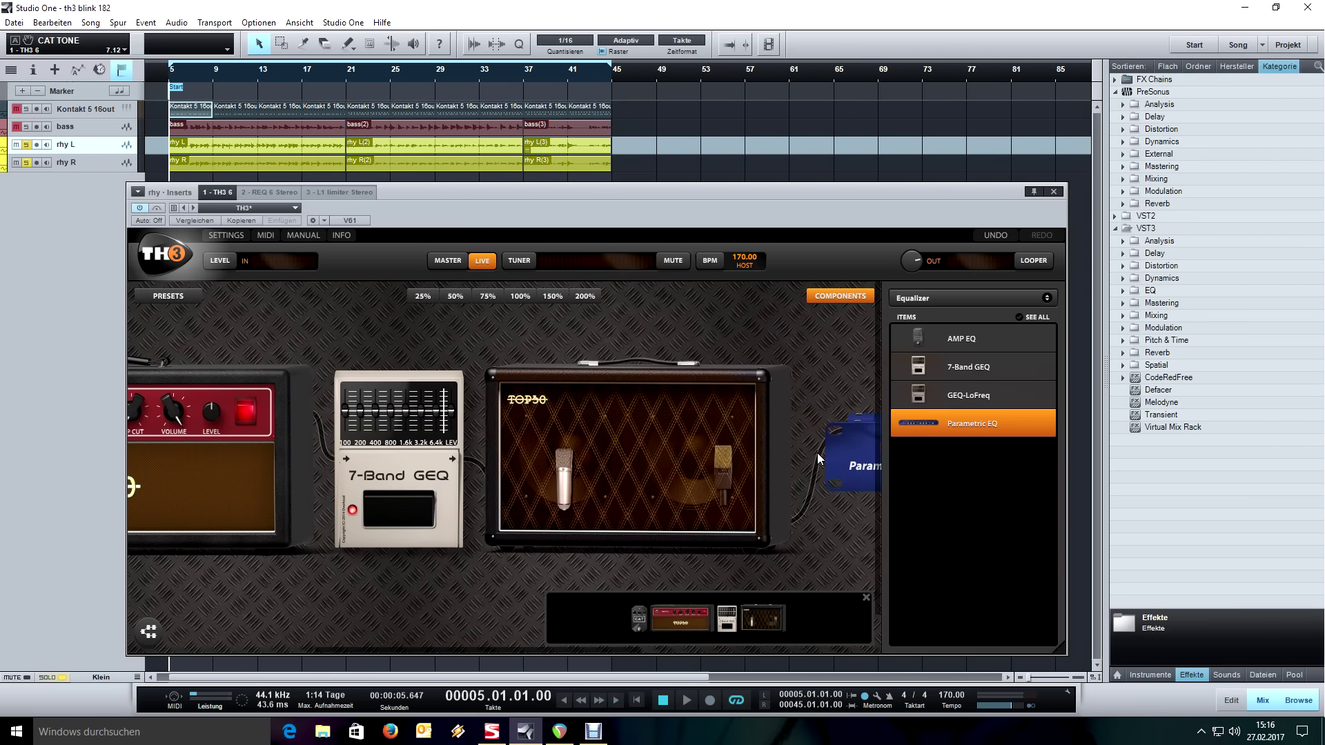
# Hide the component browser and pan the rig back across the chain to the CAT pedal
pyautogui.click(840, 294)
pyautogui.moveTo(950, 363); pyautogui.dragTo(836, 352)
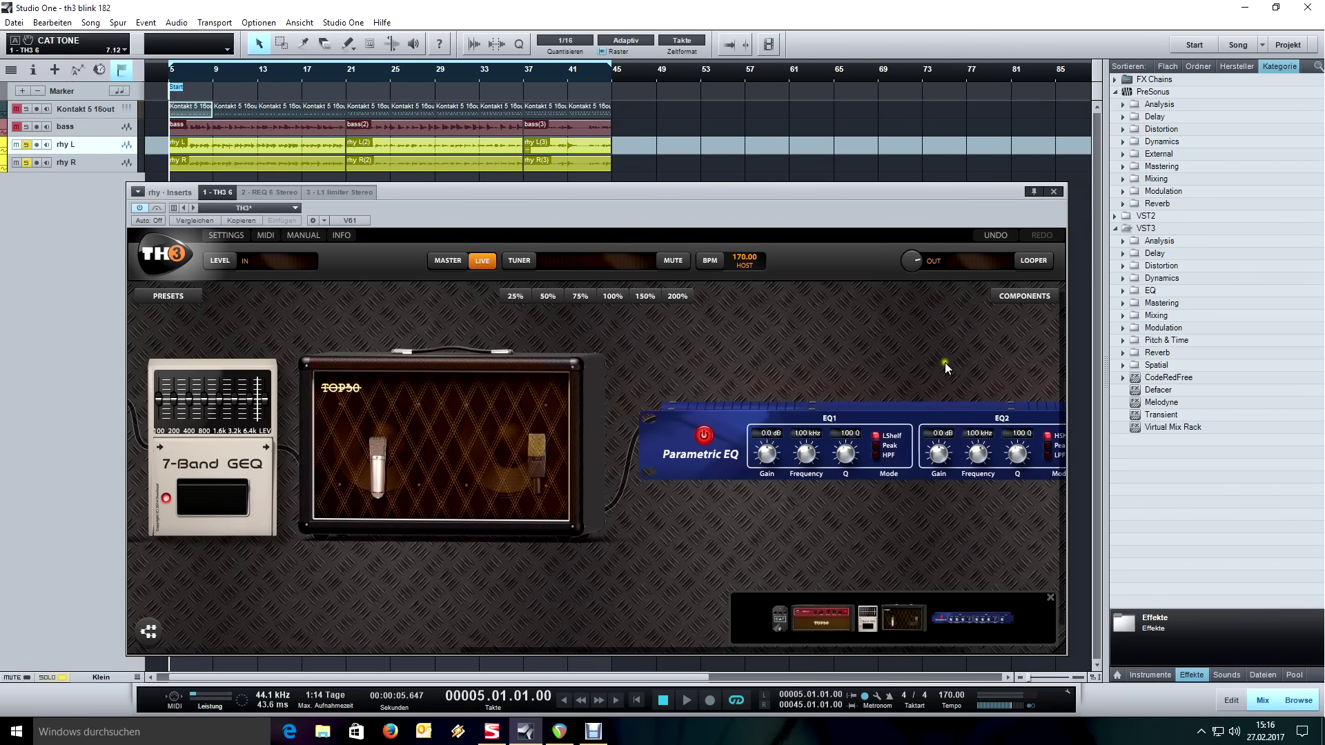
pyautogui.moveTo(946, 362); pyautogui.dragTo(788, 361)
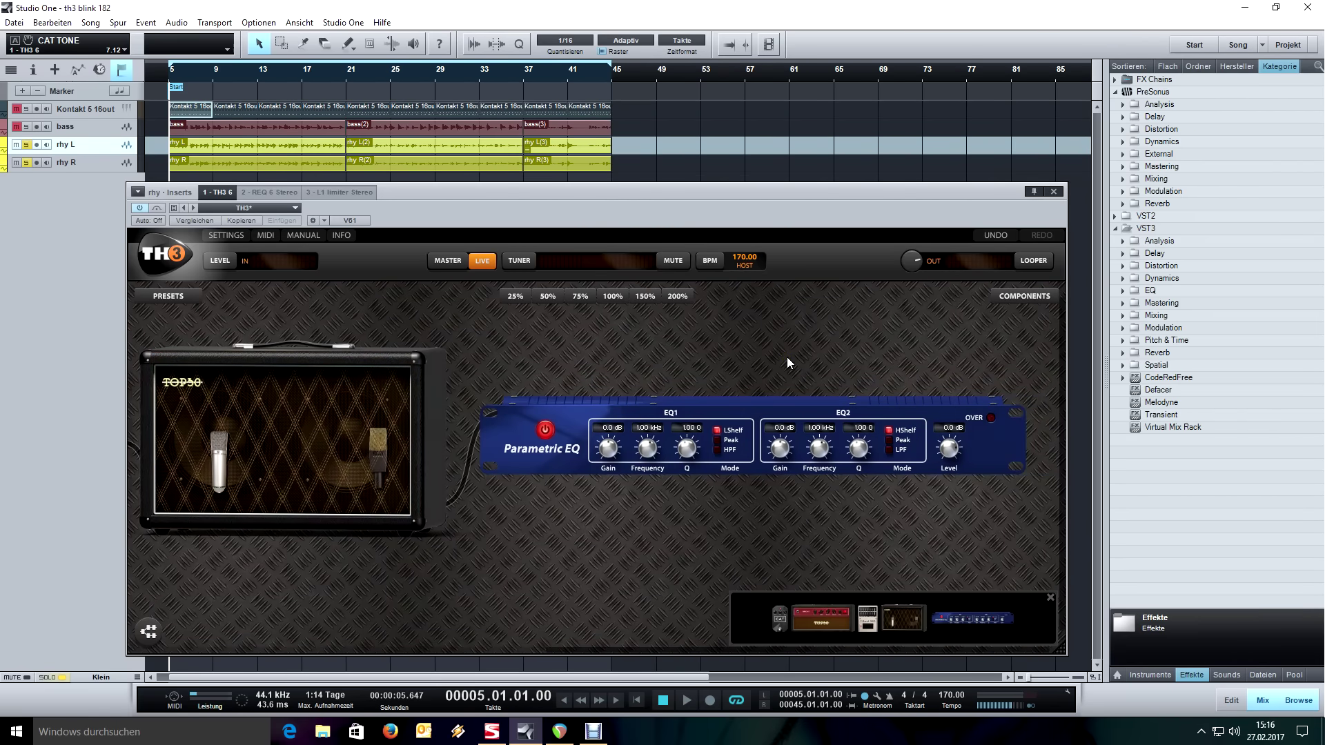
pyautogui.moveTo(600, 349); pyautogui.dragTo(848, 361)
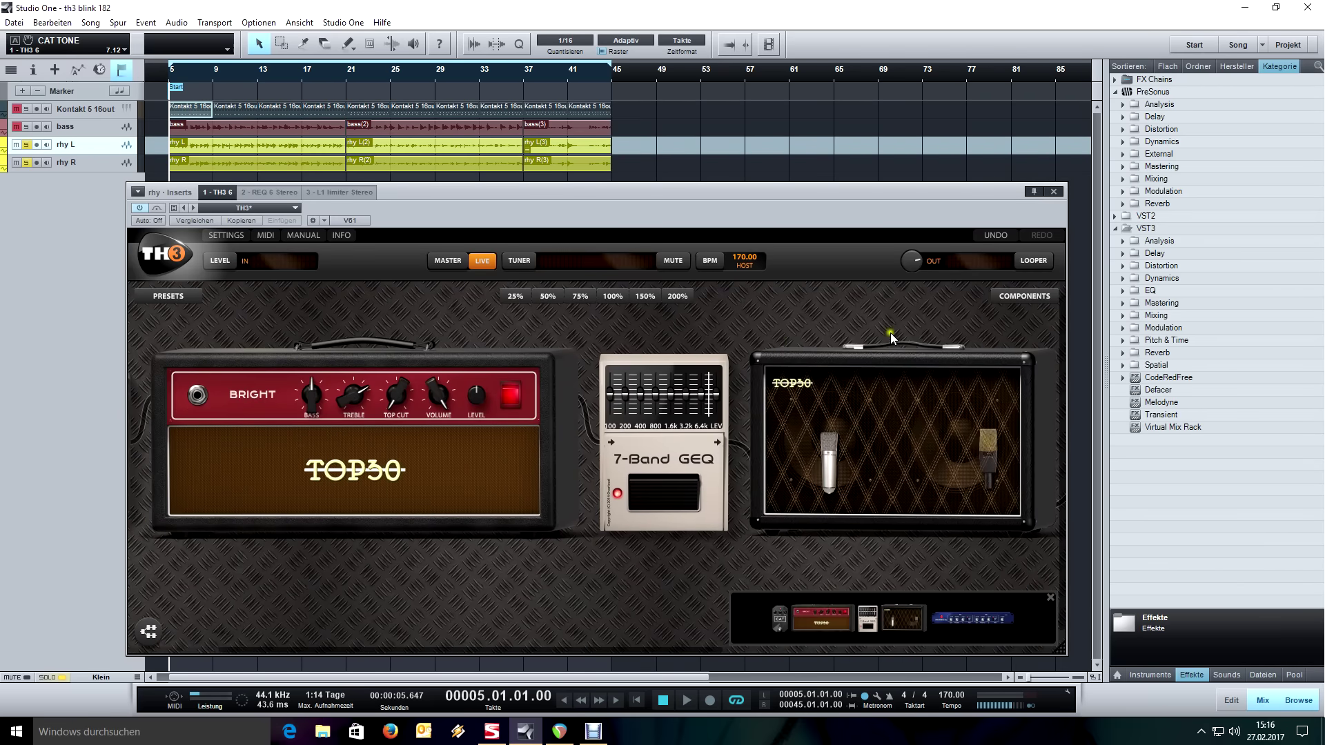
pyautogui.moveTo(777, 319); pyautogui.dragTo(856, 325)
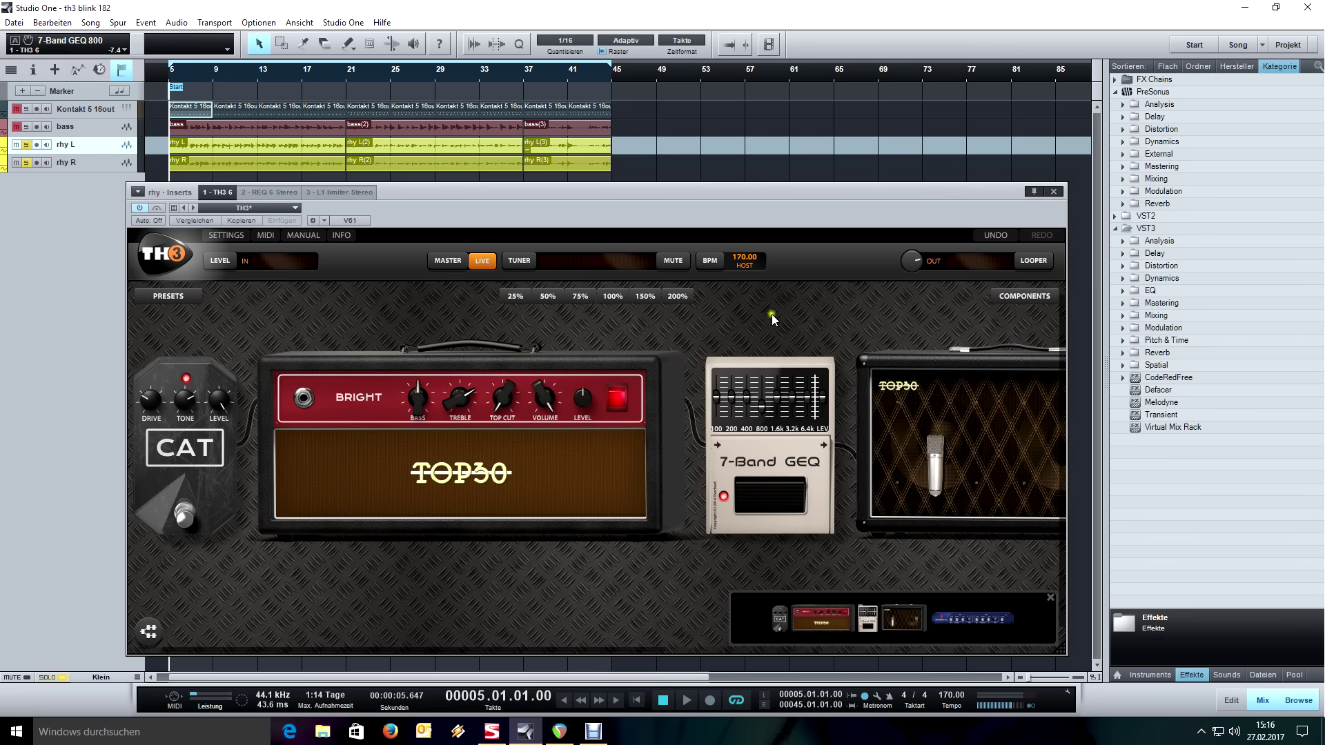
pyautogui.press('space')
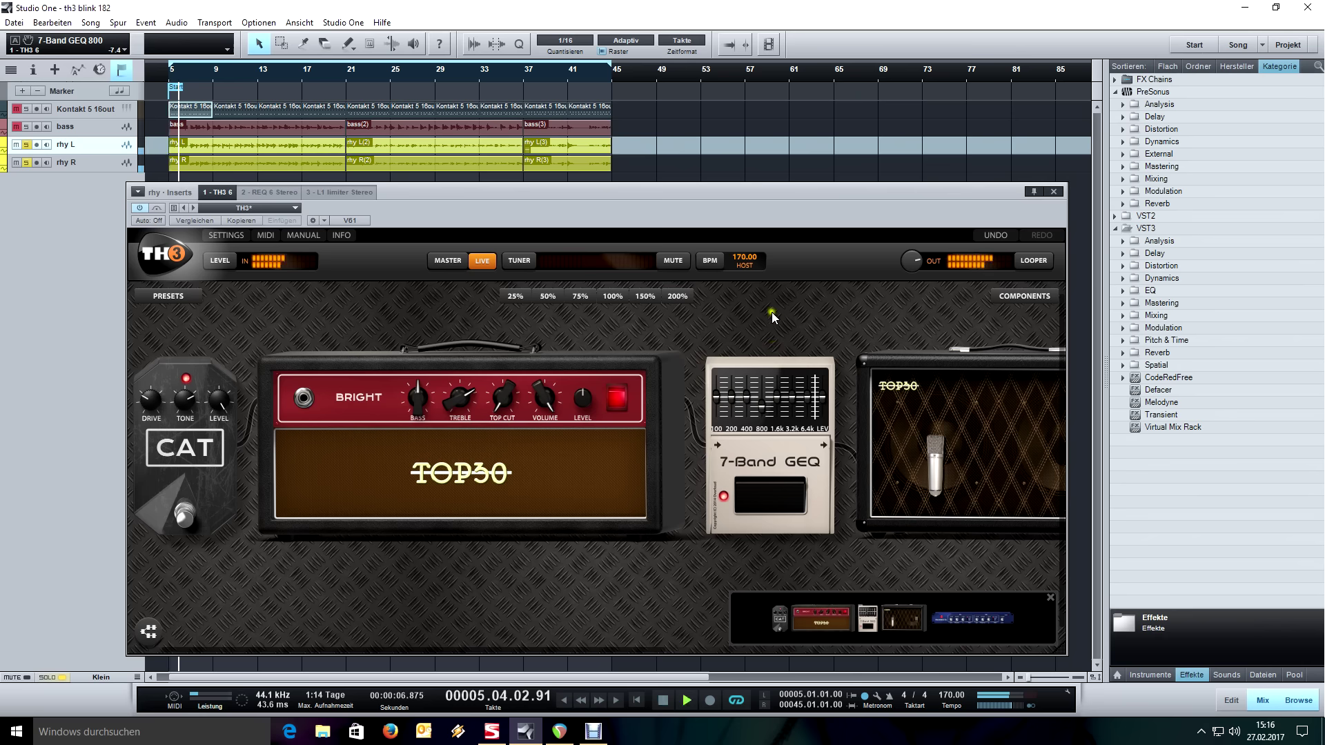
pyautogui.moveTo(774, 311); pyautogui.dragTo(859, 309)
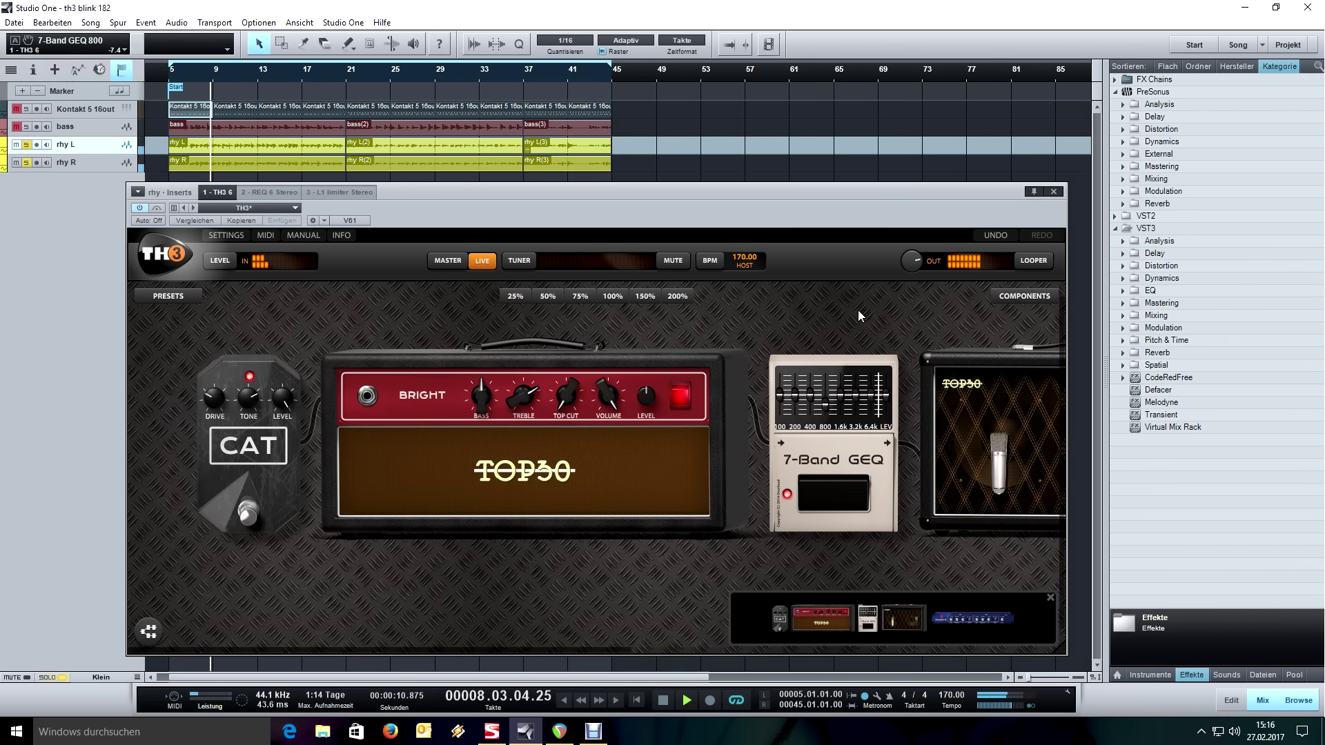
pyautogui.press('space')
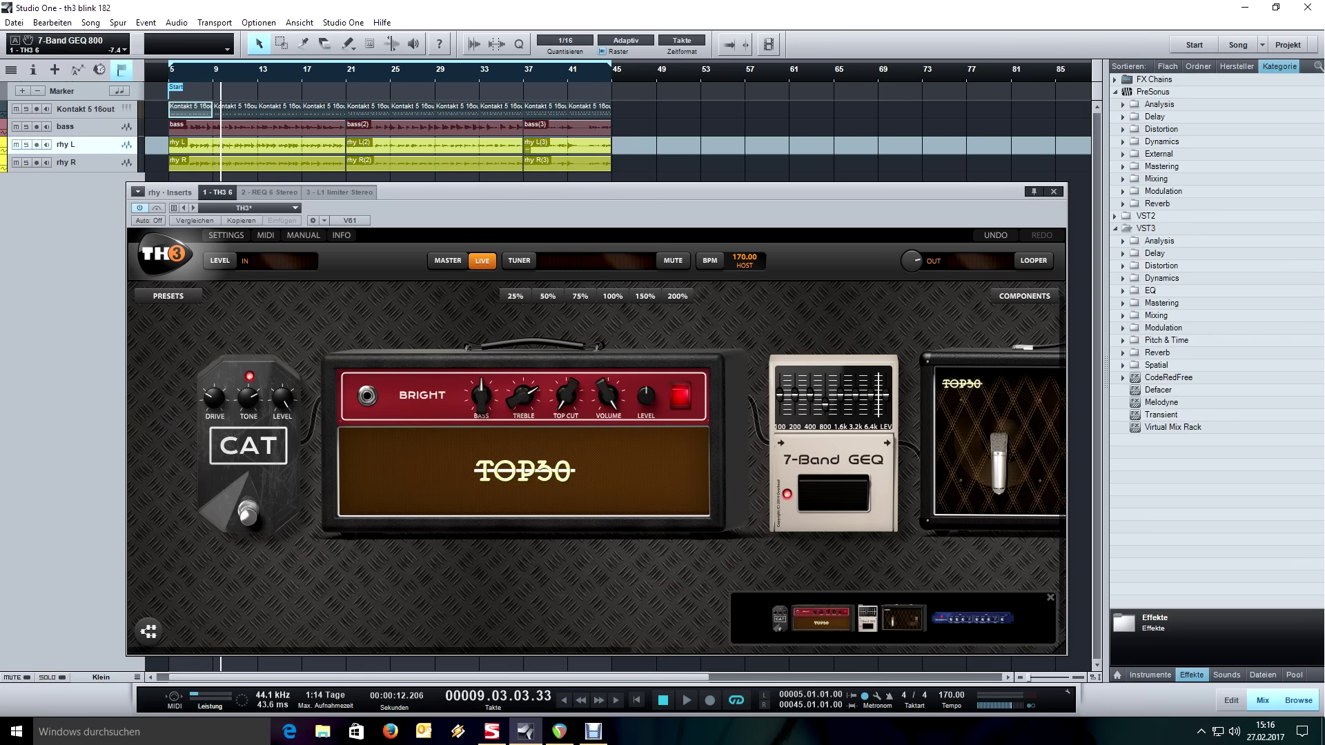
pyautogui.press('Home')
pyautogui.press('space')
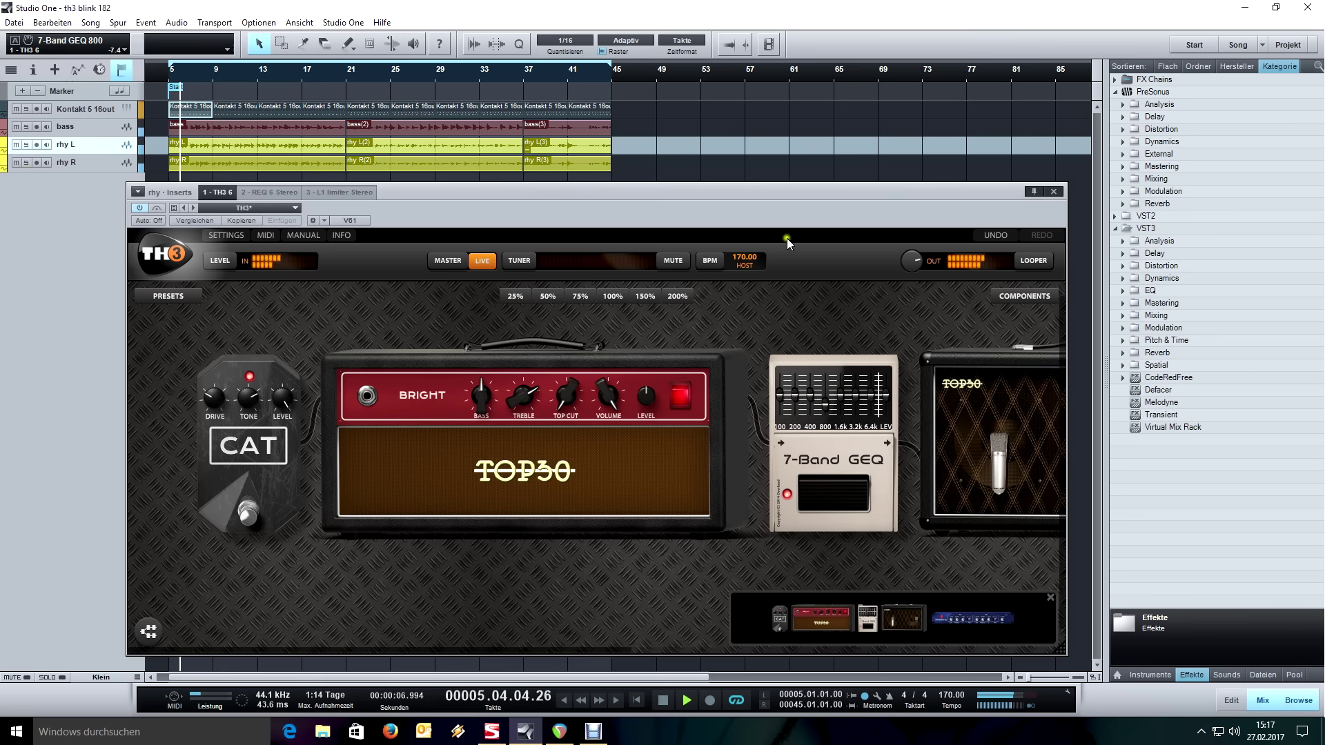
pyautogui.click(643, 405)
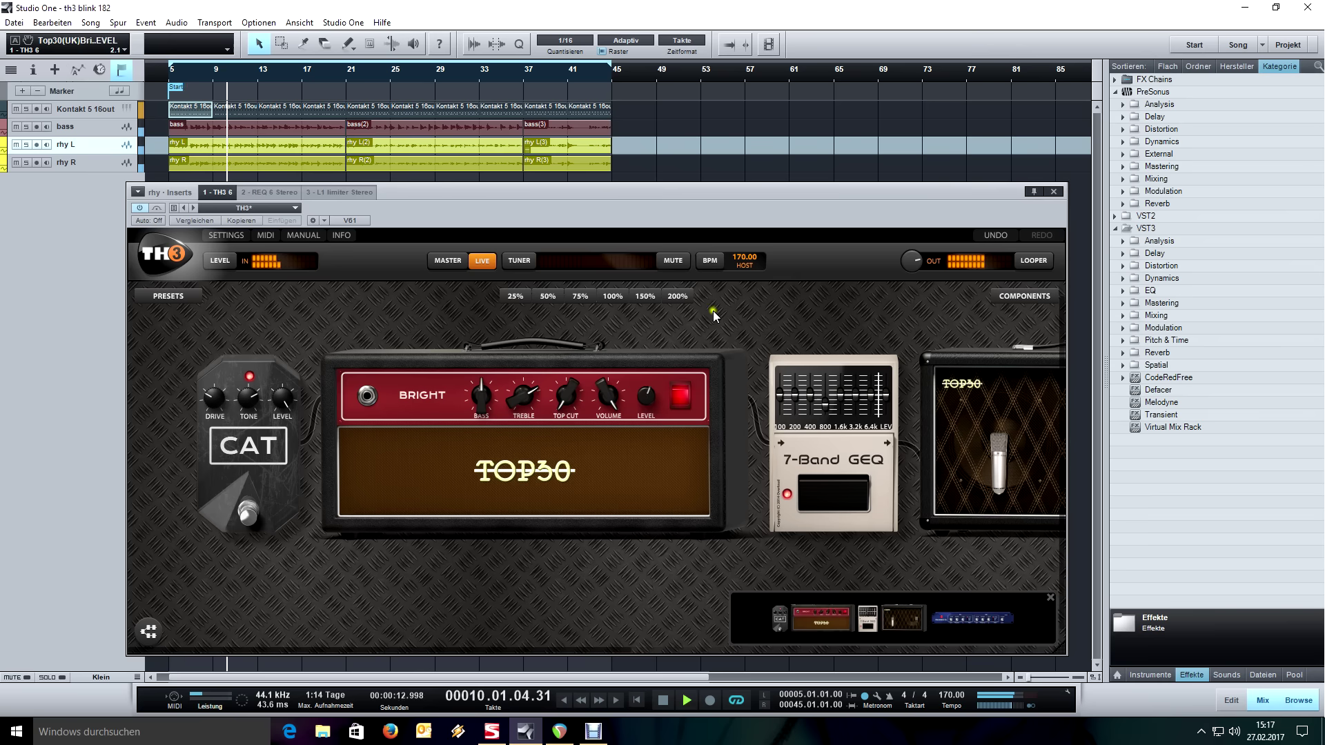
pyautogui.press('space')
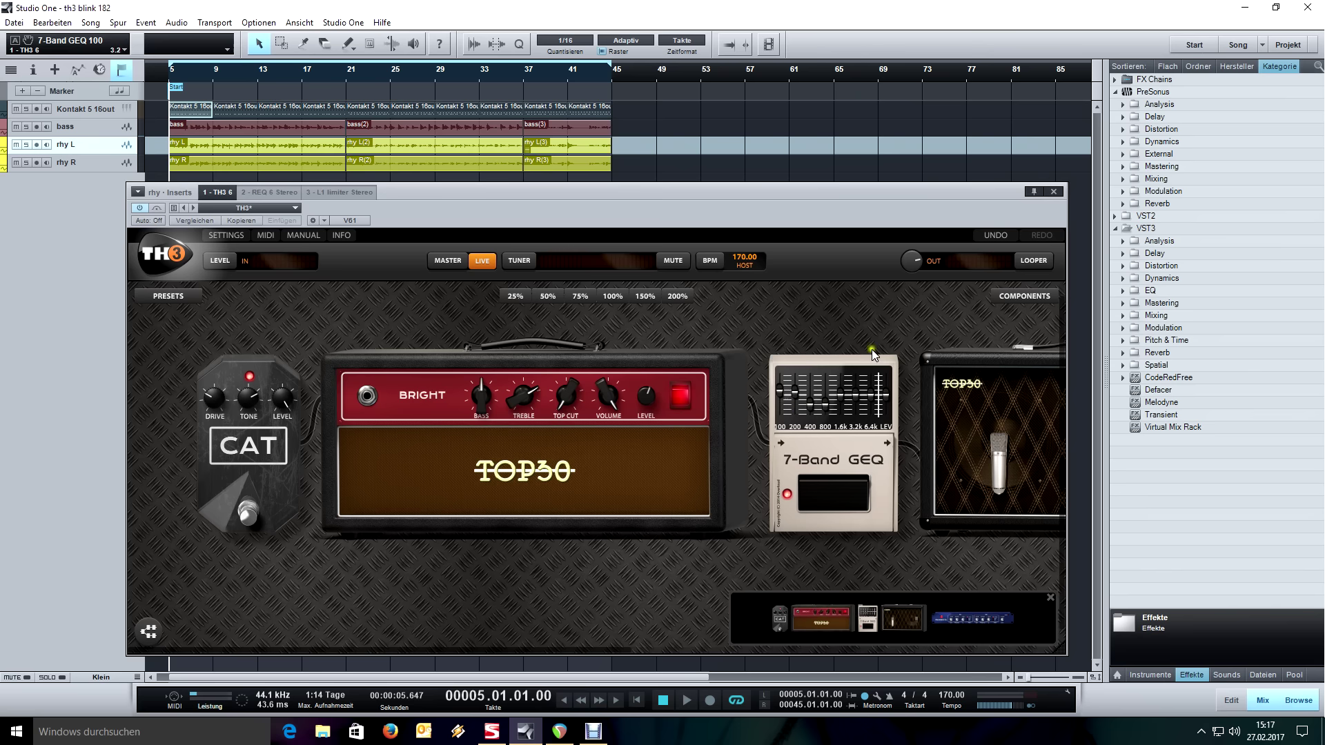
# Restart playback and pan the TH3 rig left until the Parametric EQ shows
pyautogui.hscroll(3, 844, 302)
pyautogui.press('space')
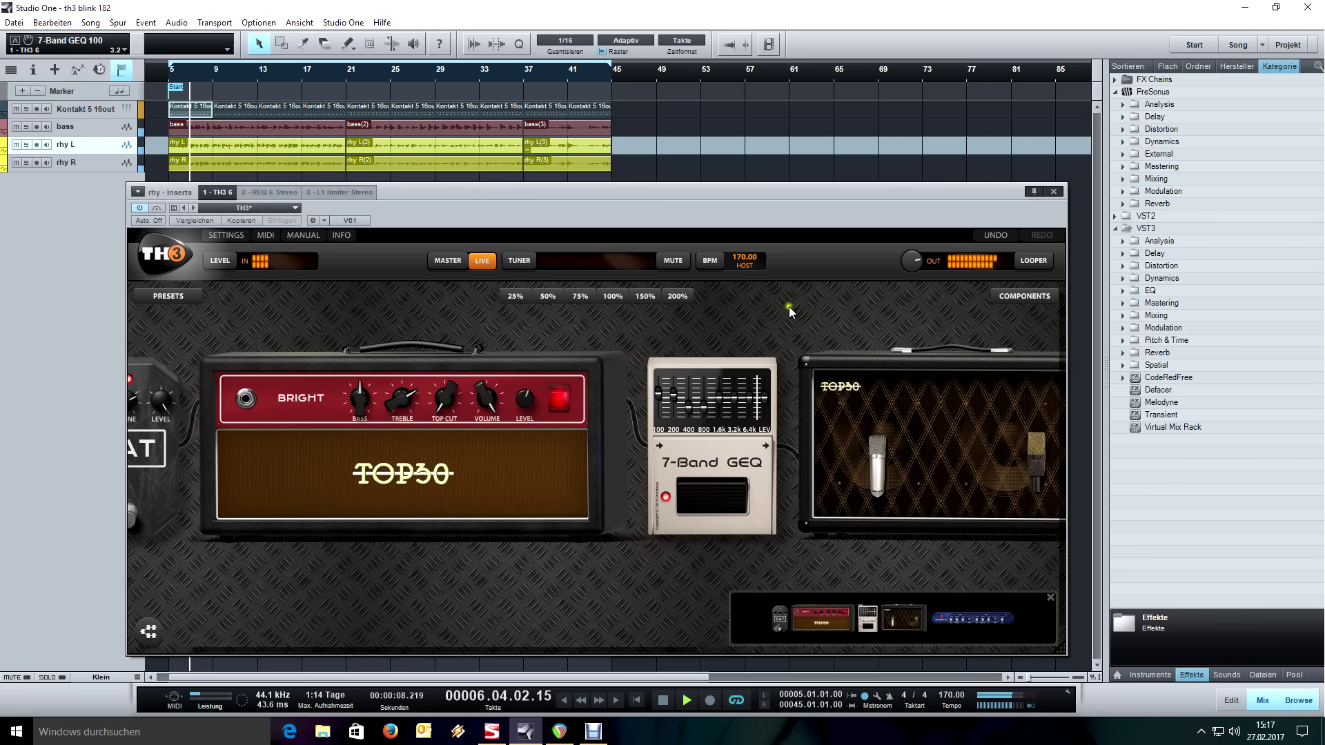
pyautogui.moveTo(743, 366)
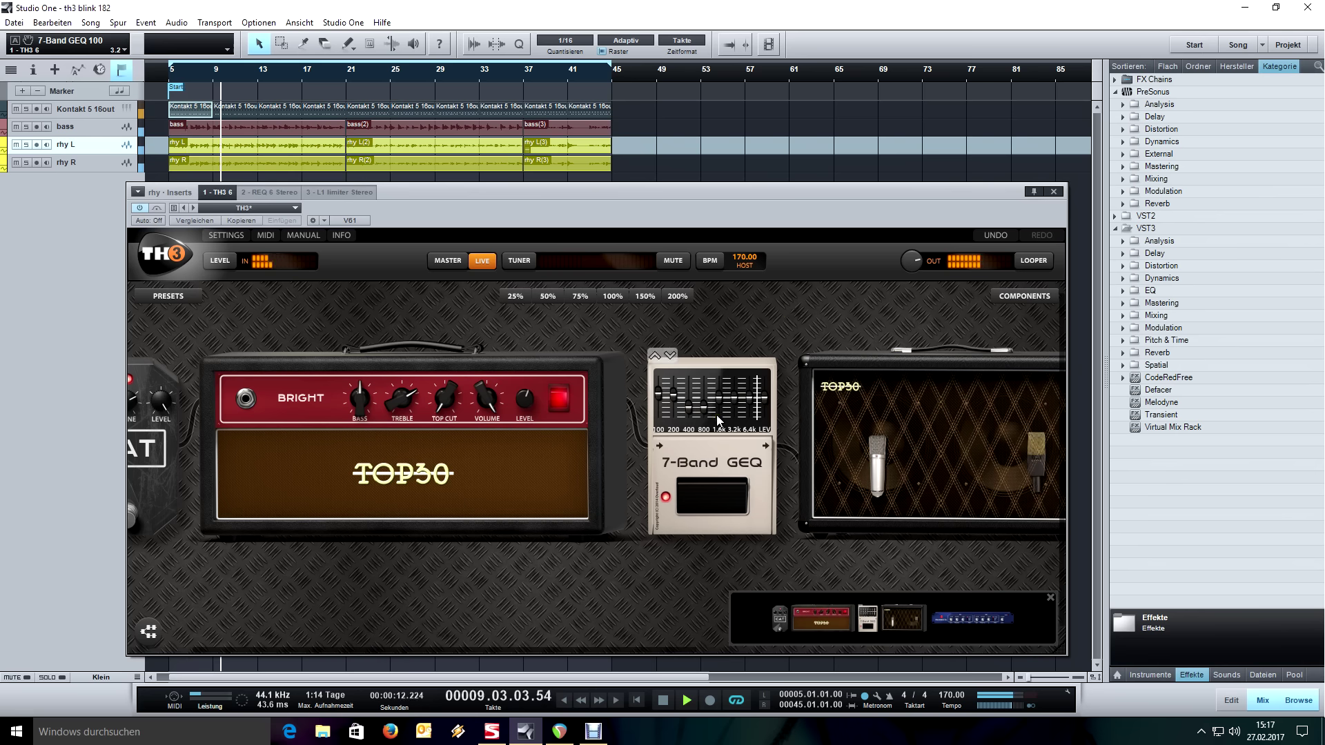
pyautogui.press('space')
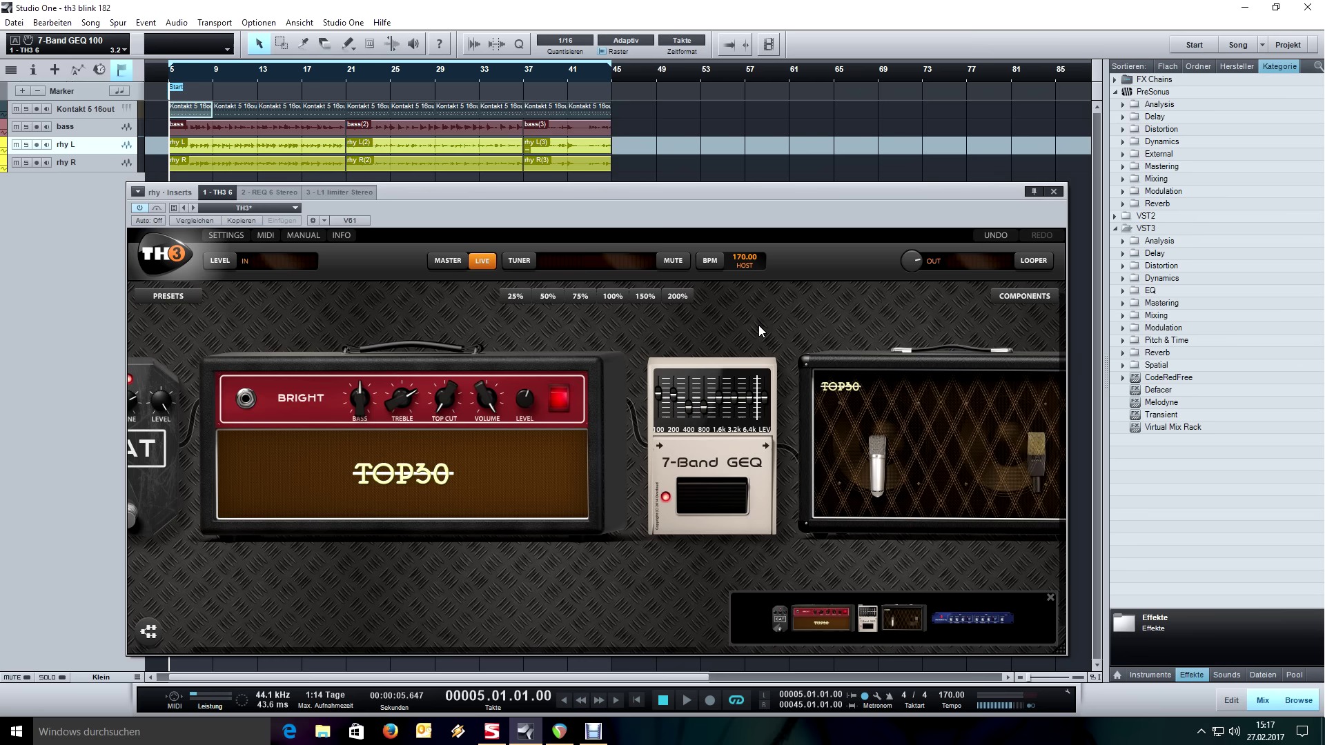
pyautogui.press('space')
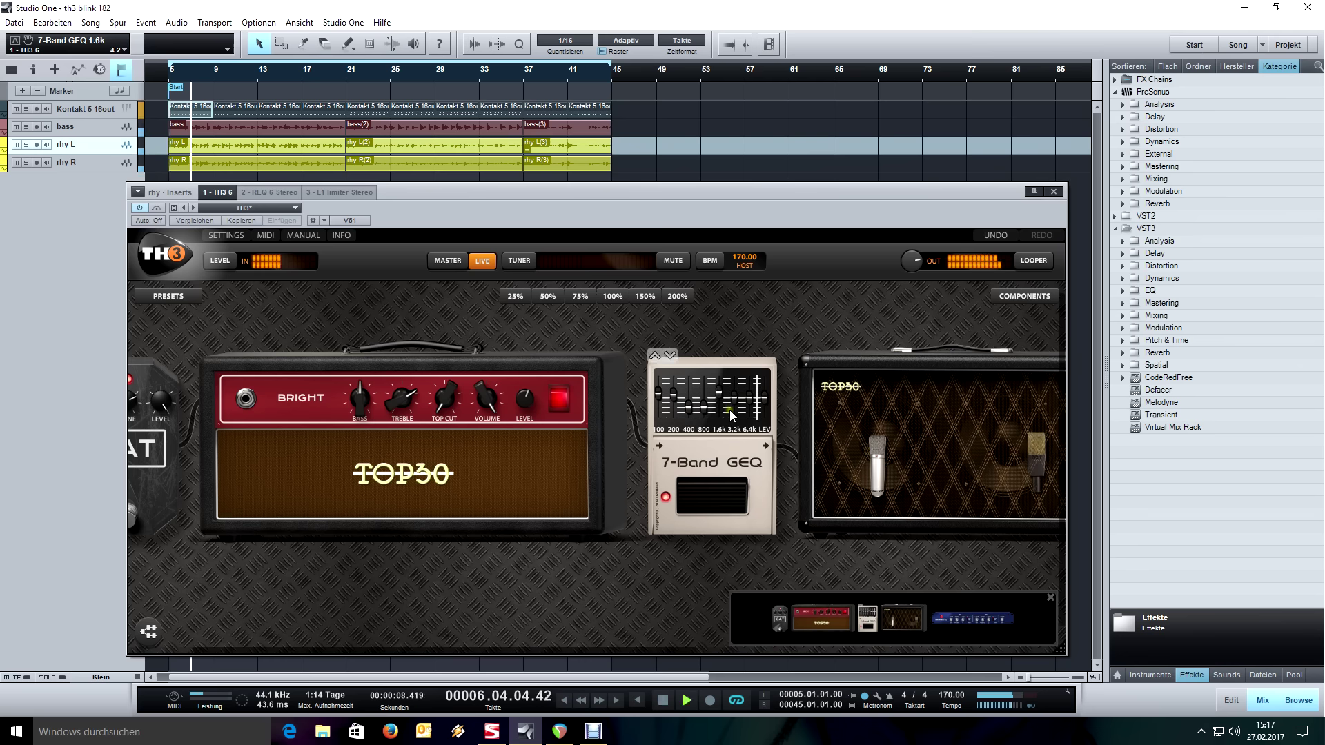
pyautogui.moveTo(829, 332); pyautogui.dragTo(680, 295)
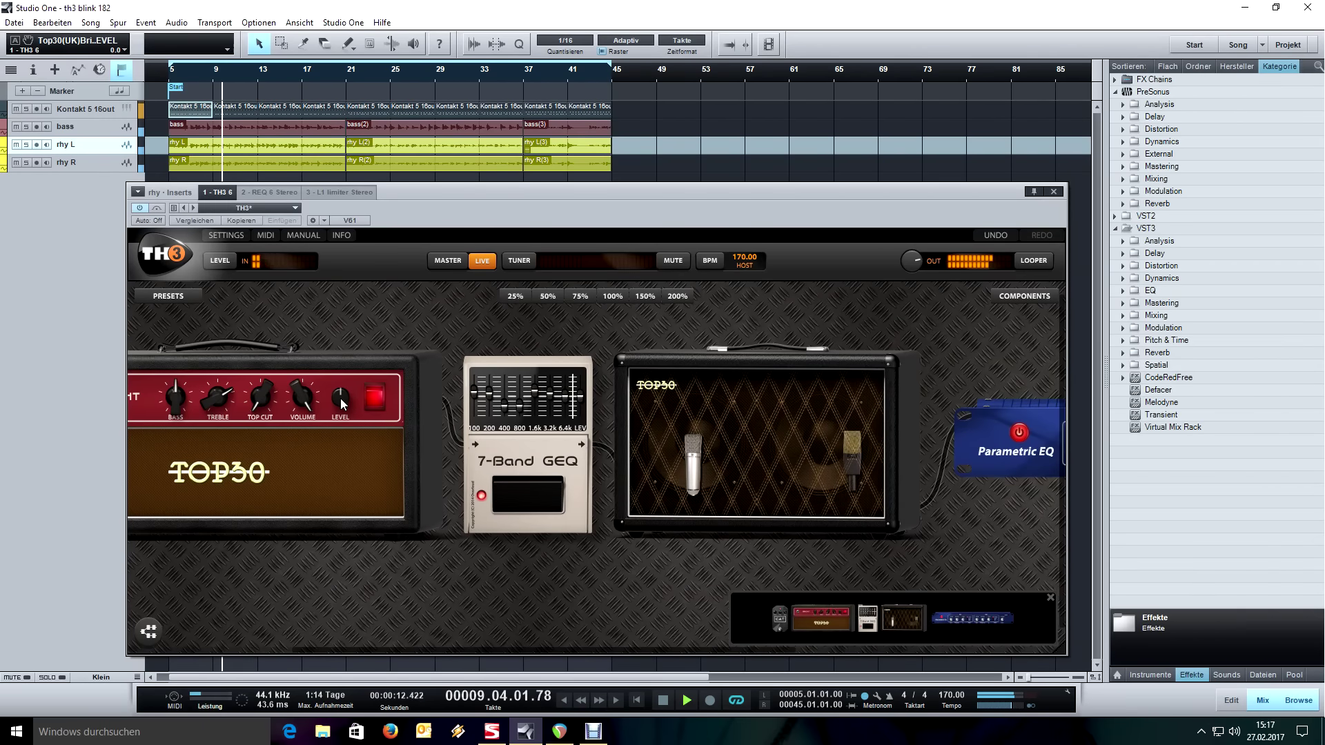
# Make the Parametric EQ's second band a peak at 3.41 kHz with -4.0 dB gain
pyautogui.moveTo(801, 326); pyautogui.dragTo(564, 326)
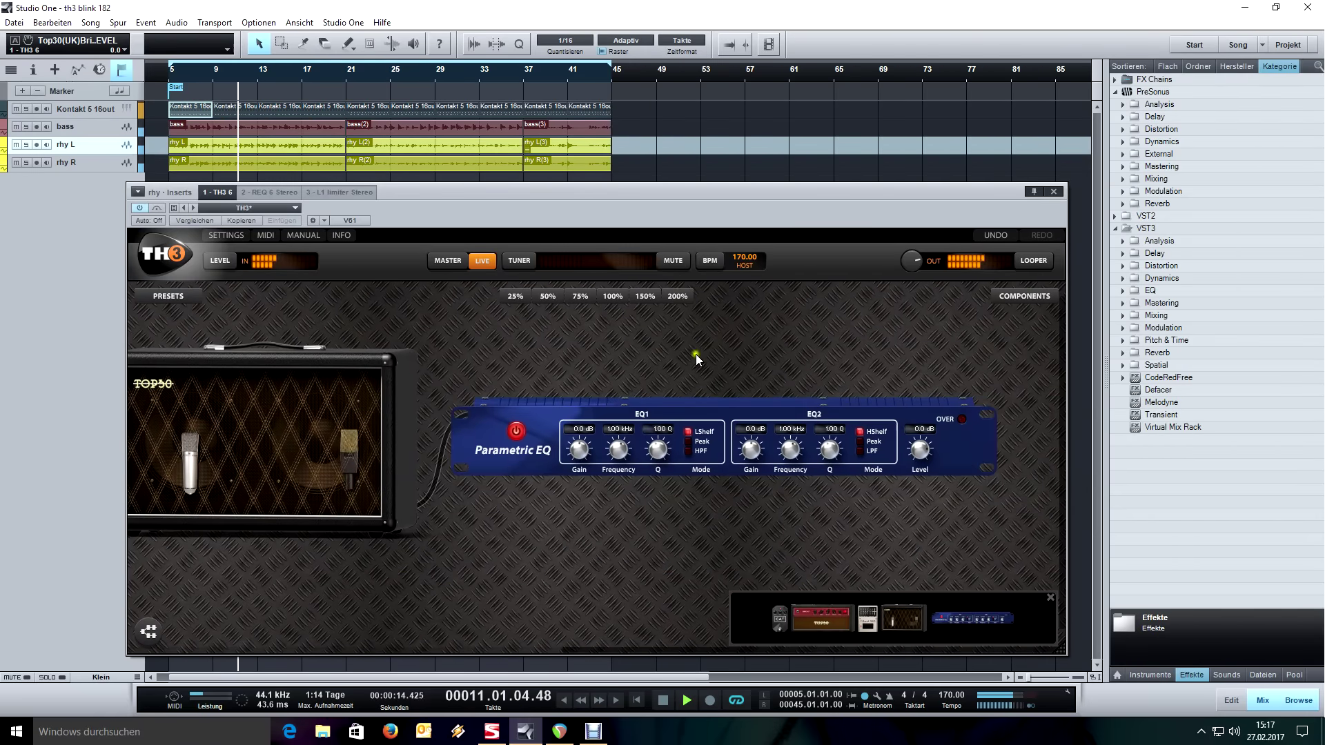
pyautogui.click(862, 439)
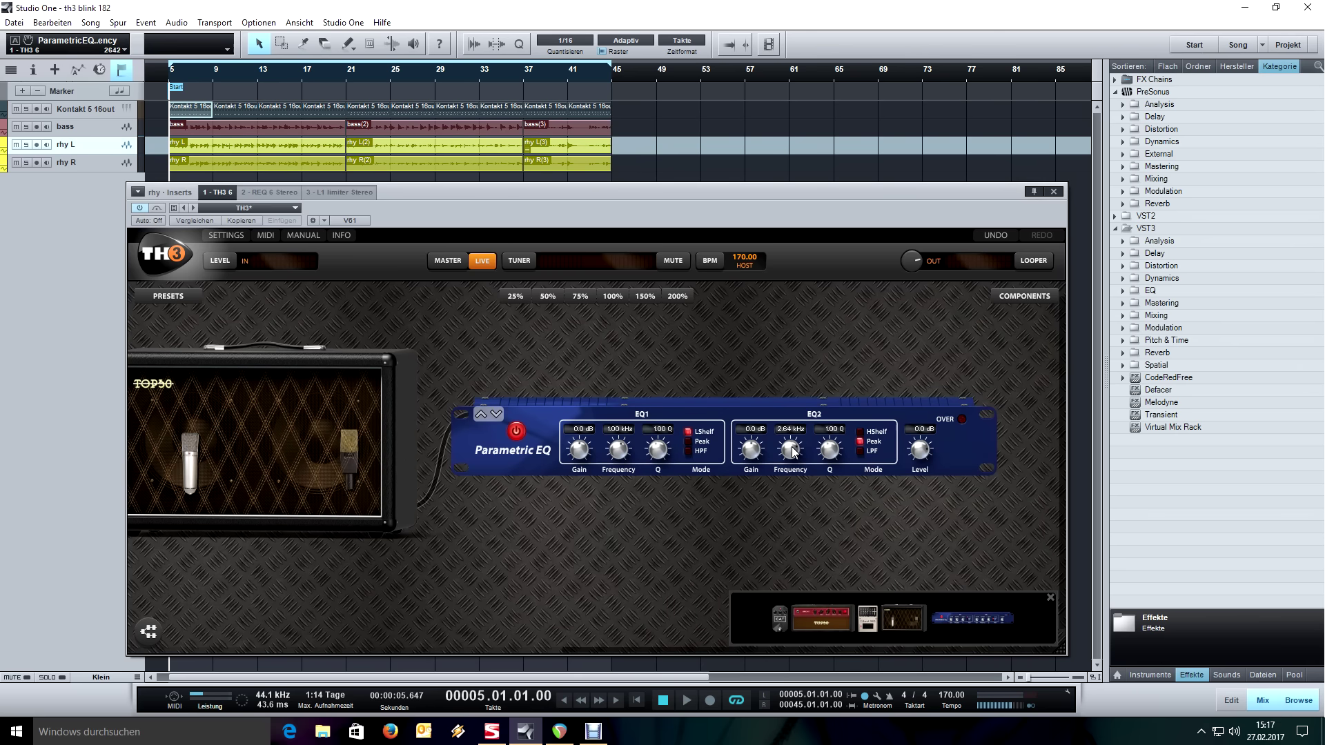
pyautogui.moveTo(800, 370); pyautogui.dragTo(910, 451)
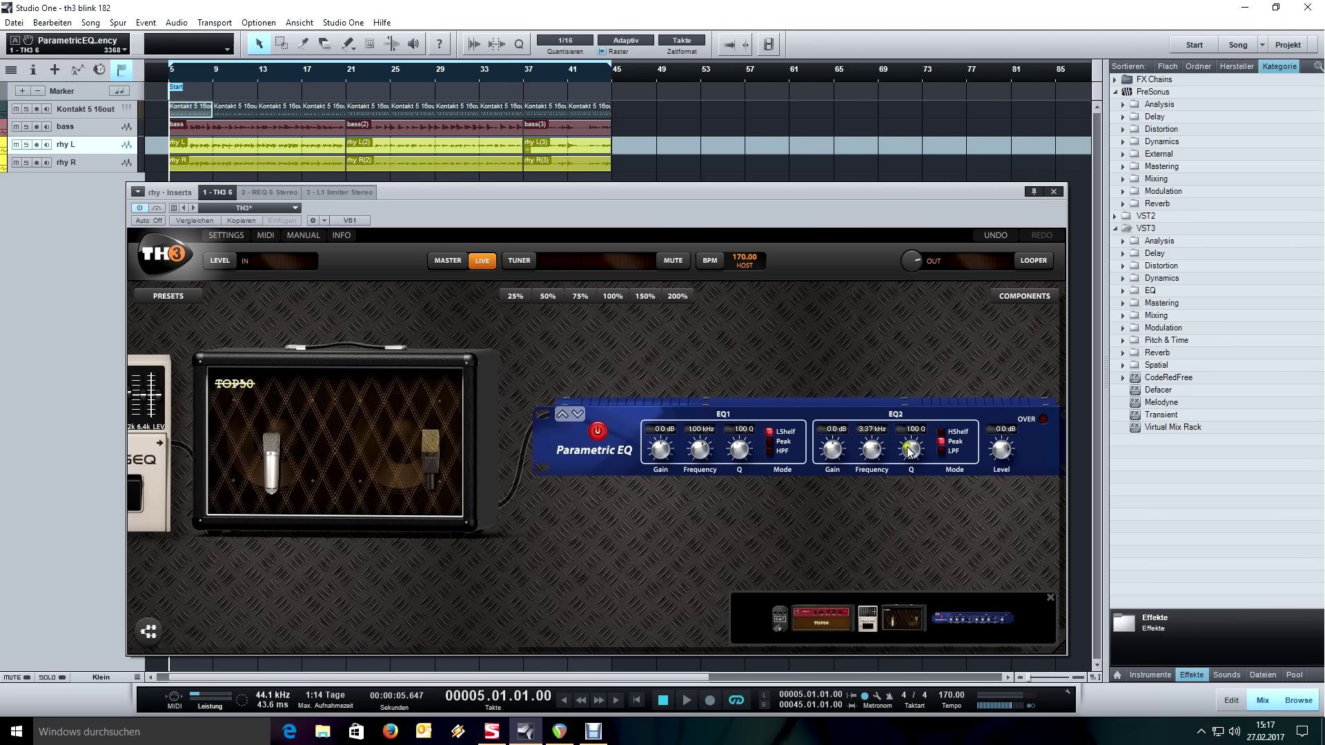
pyautogui.moveTo(850, 369)
pyautogui.mouseDown()
pyautogui.moveTo(957, 359)
pyautogui.moveTo(808, 351)
pyautogui.moveTo(850, 354)
pyautogui.moveTo(831, 366)
pyautogui.mouseUp()
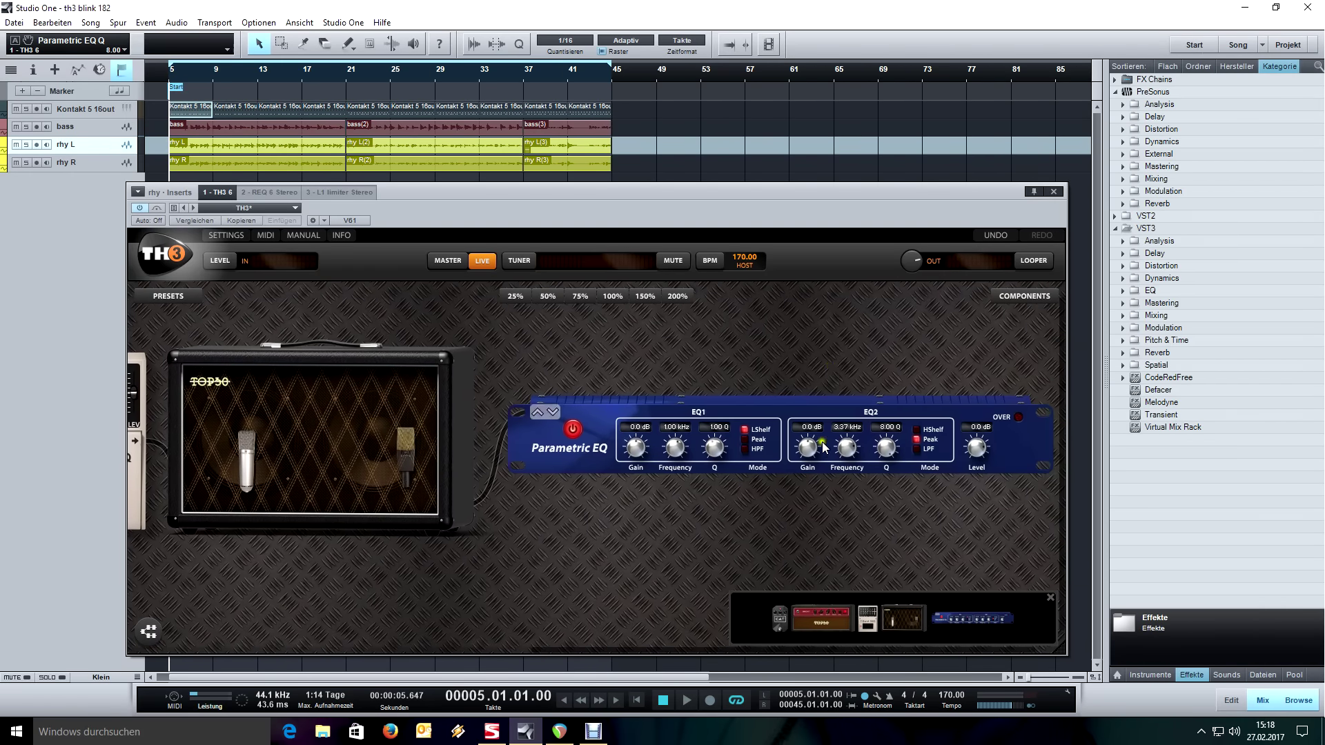
pyautogui.press('space')
pyautogui.moveTo(811, 451); pyautogui.dragTo(857, 453)
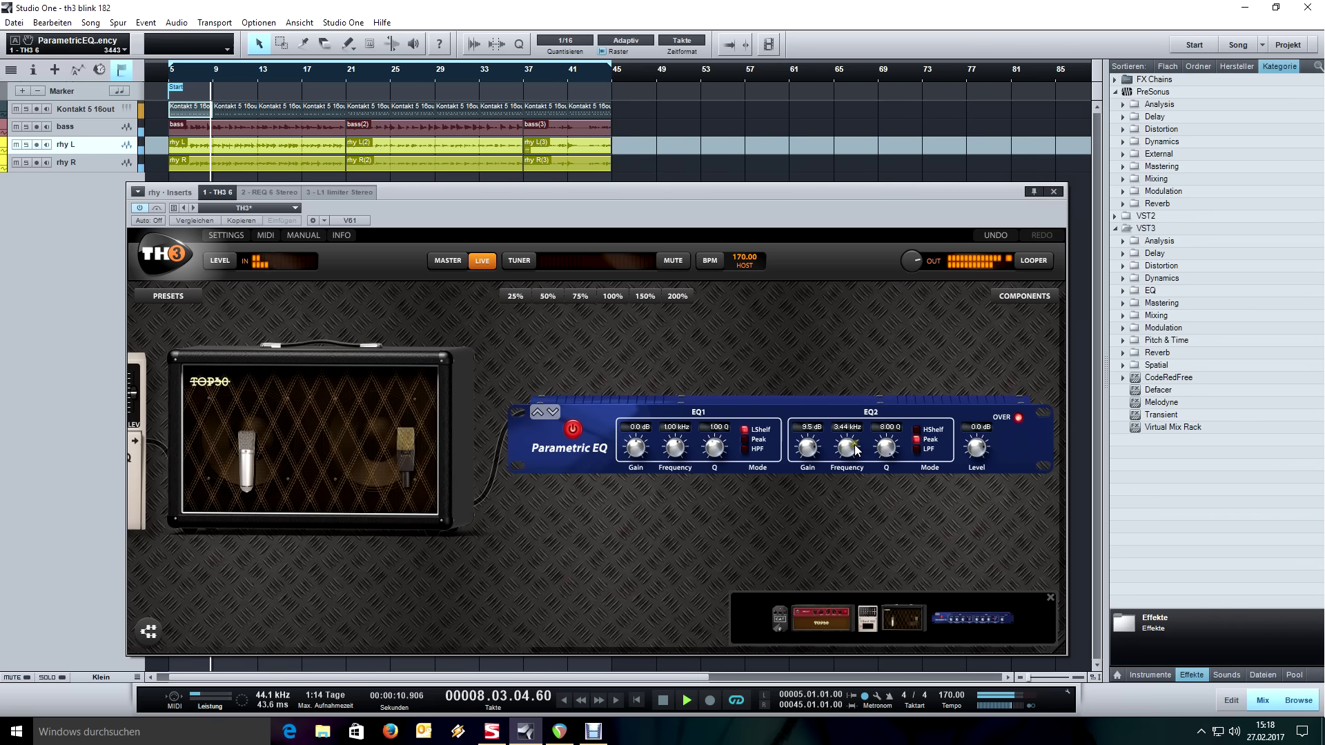
pyautogui.click(810, 452)
pyautogui.scroll(-10, 811, 451)
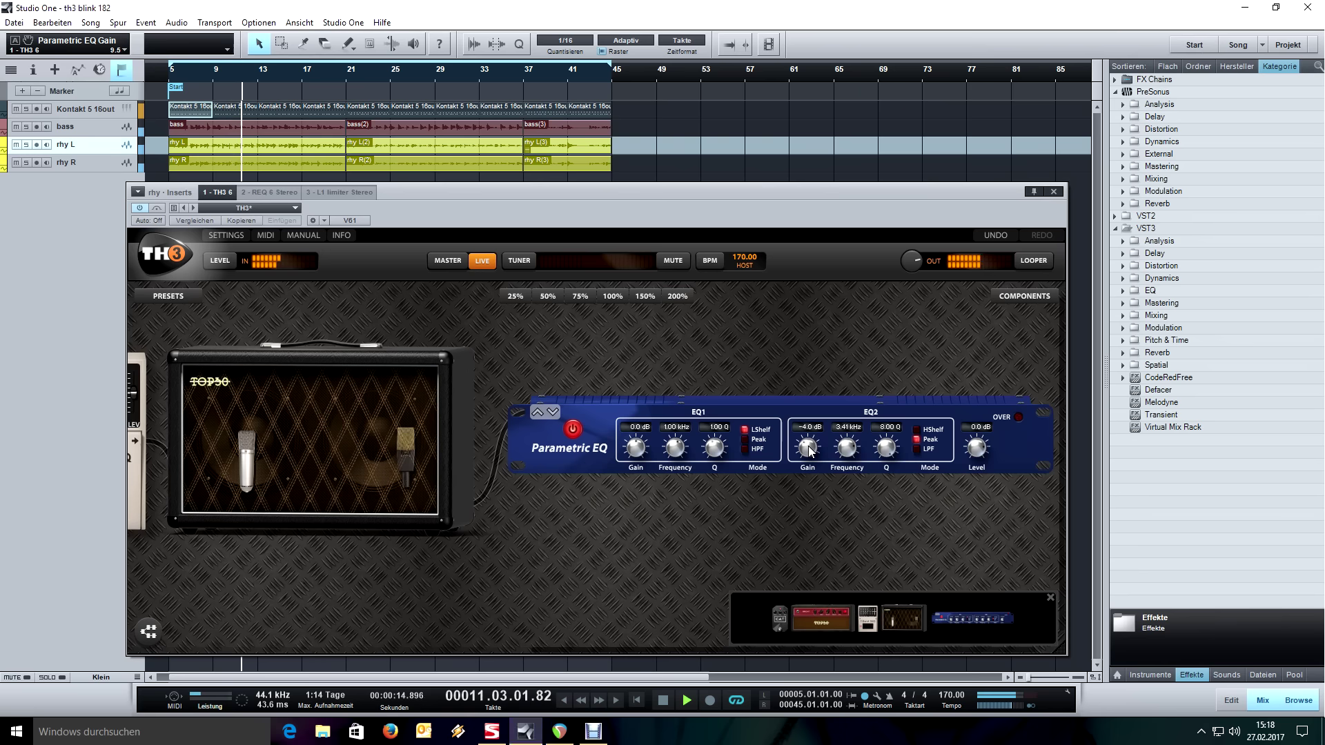
# Bypass the Parametric EQ to compare, then switch it back on
pyautogui.click(576, 429)
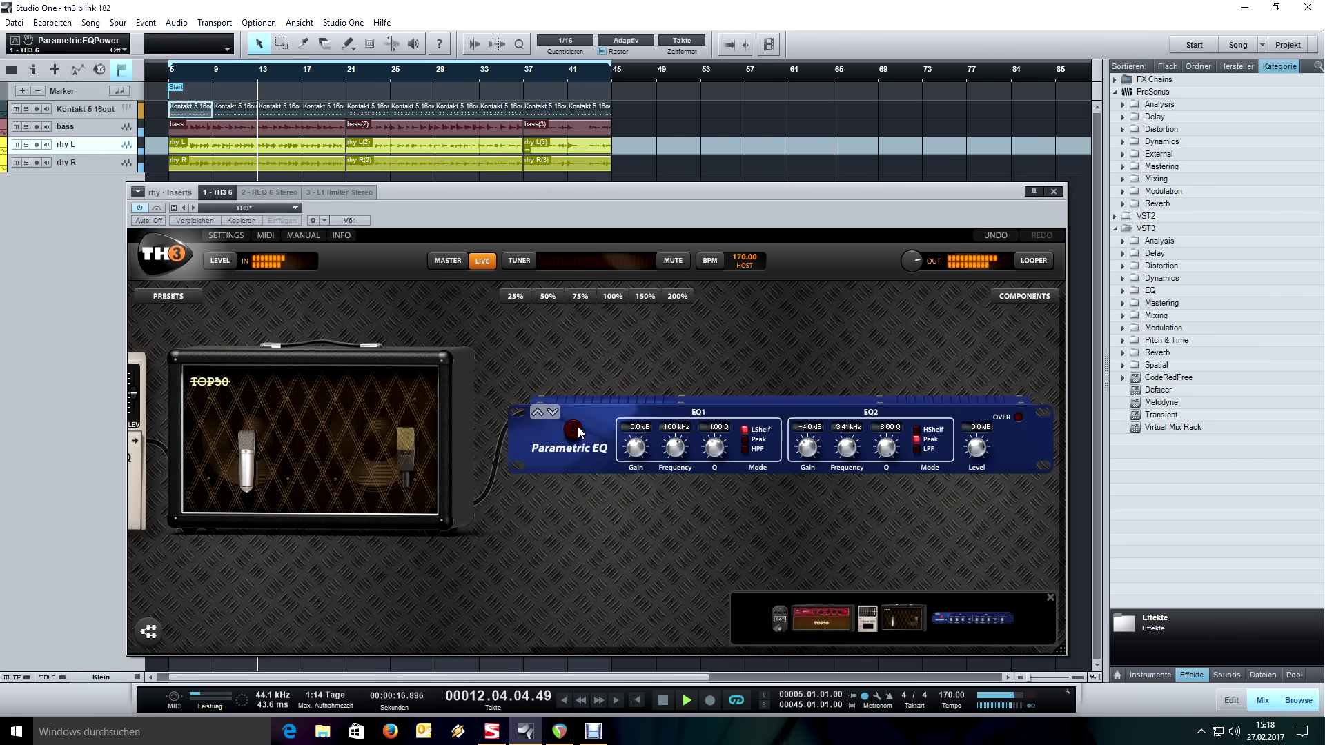
pyautogui.click(577, 429)
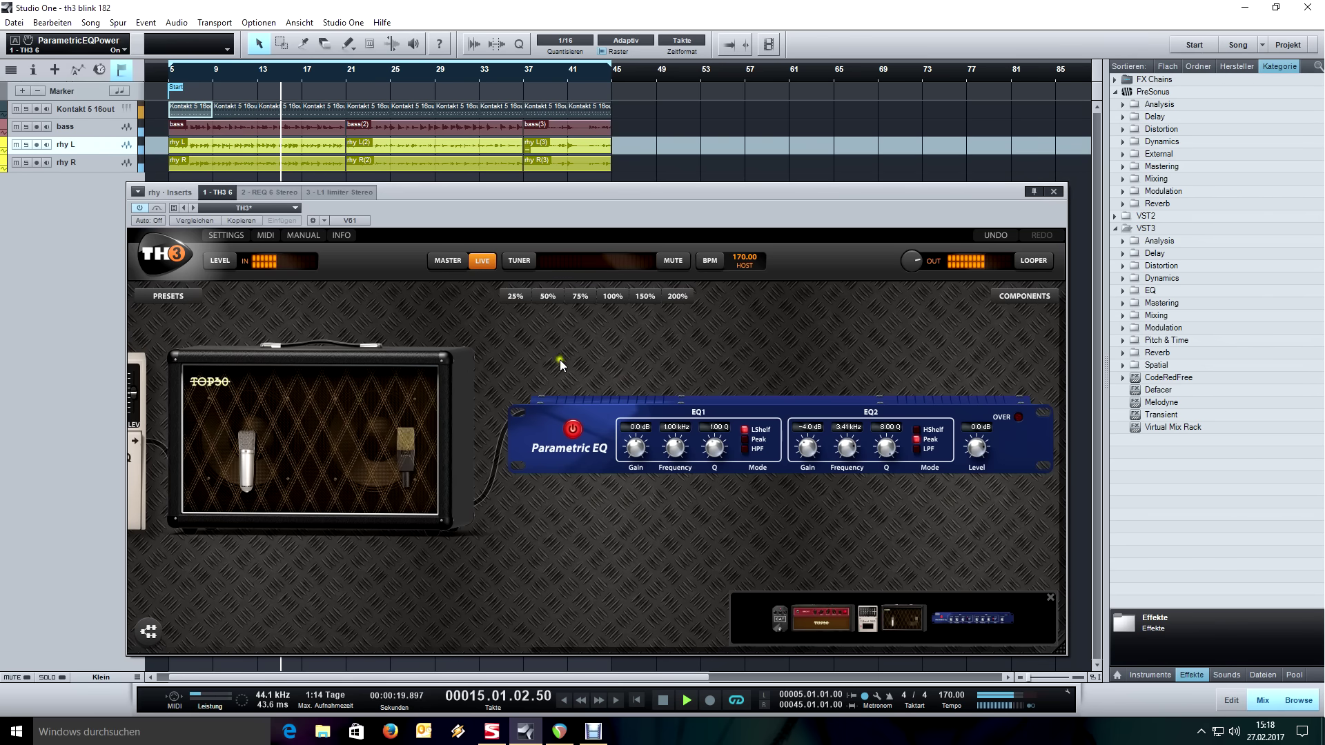
pyautogui.scroll(3, 606, 397)
pyautogui.scroll(4, 842, 324)
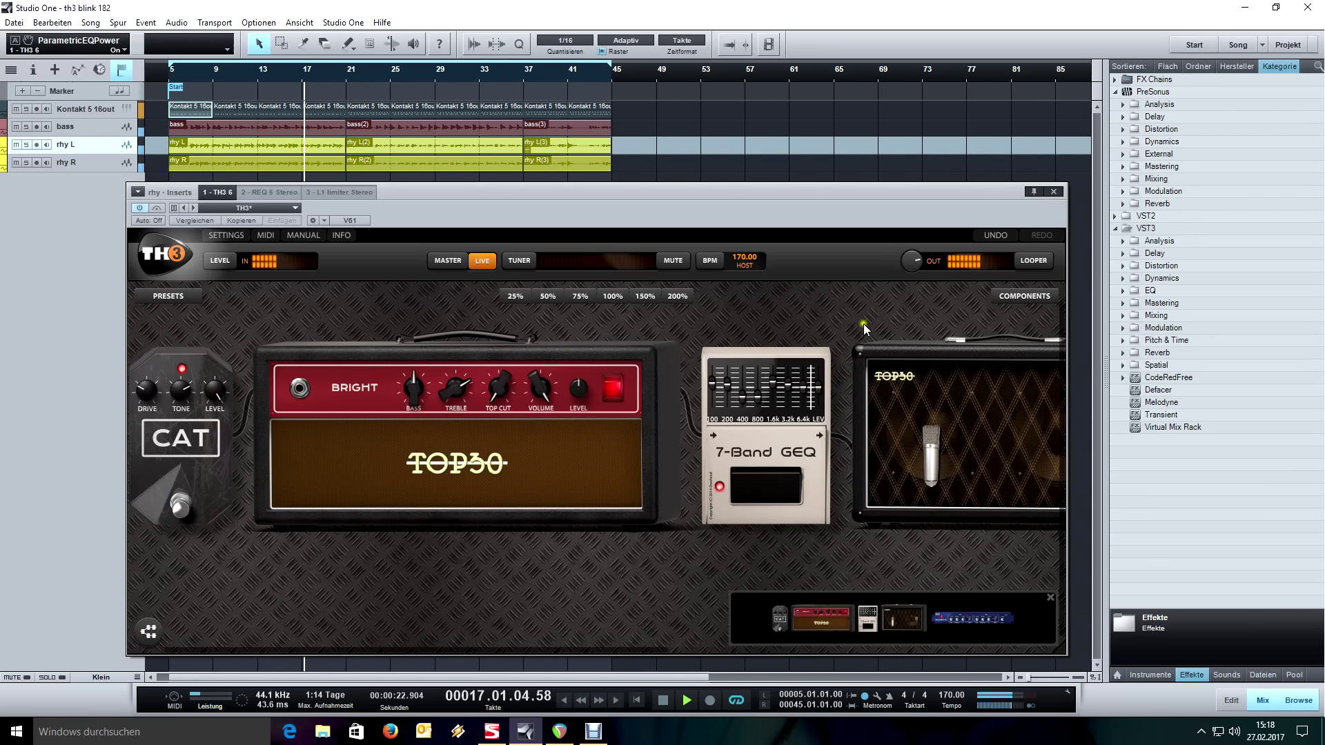
# Scroll back to the CAT pedal and amp, listen to the full chain, then stop playback
pyautogui.click(788, 386)
pyautogui.scroll(2, 696, 318)
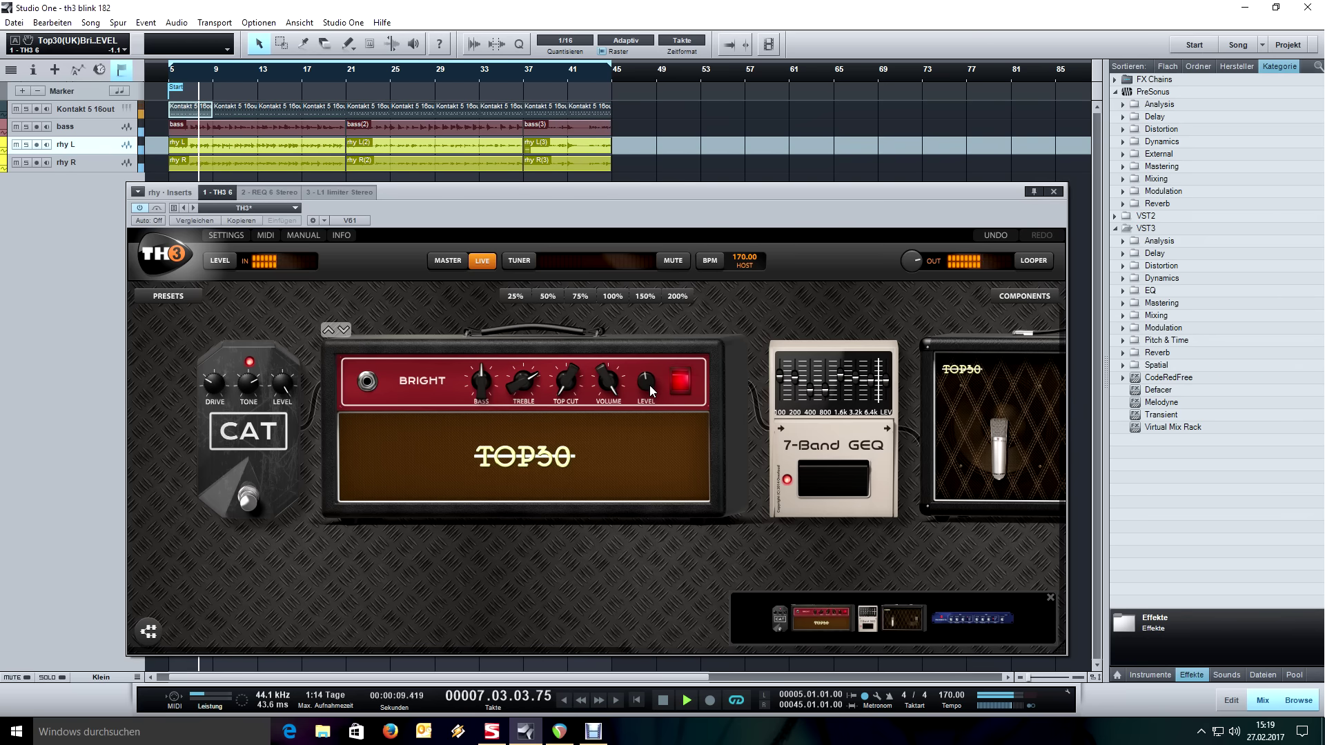
pyautogui.press('space')
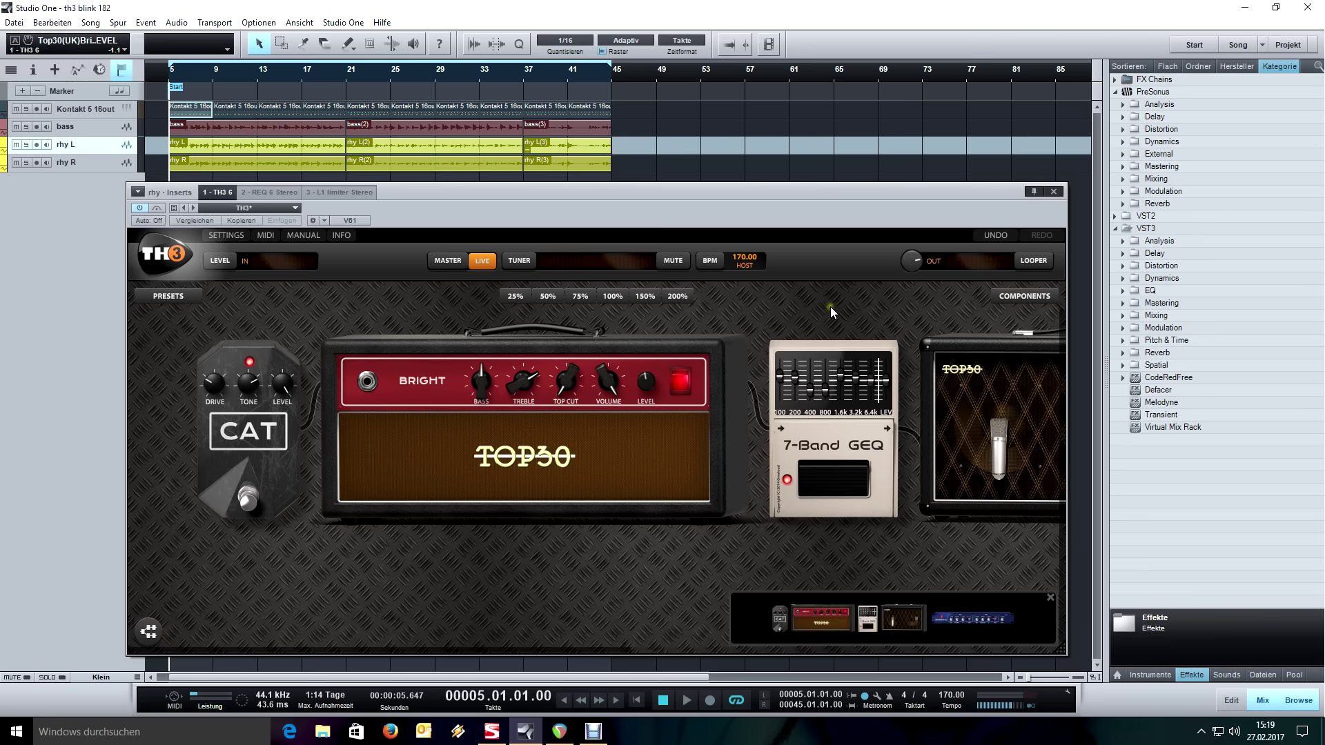
# Switch the CAT pedal off, start playback and solo rhy L and rhy R
pyautogui.moveTo(830, 308); pyautogui.dragTo(829, 325)
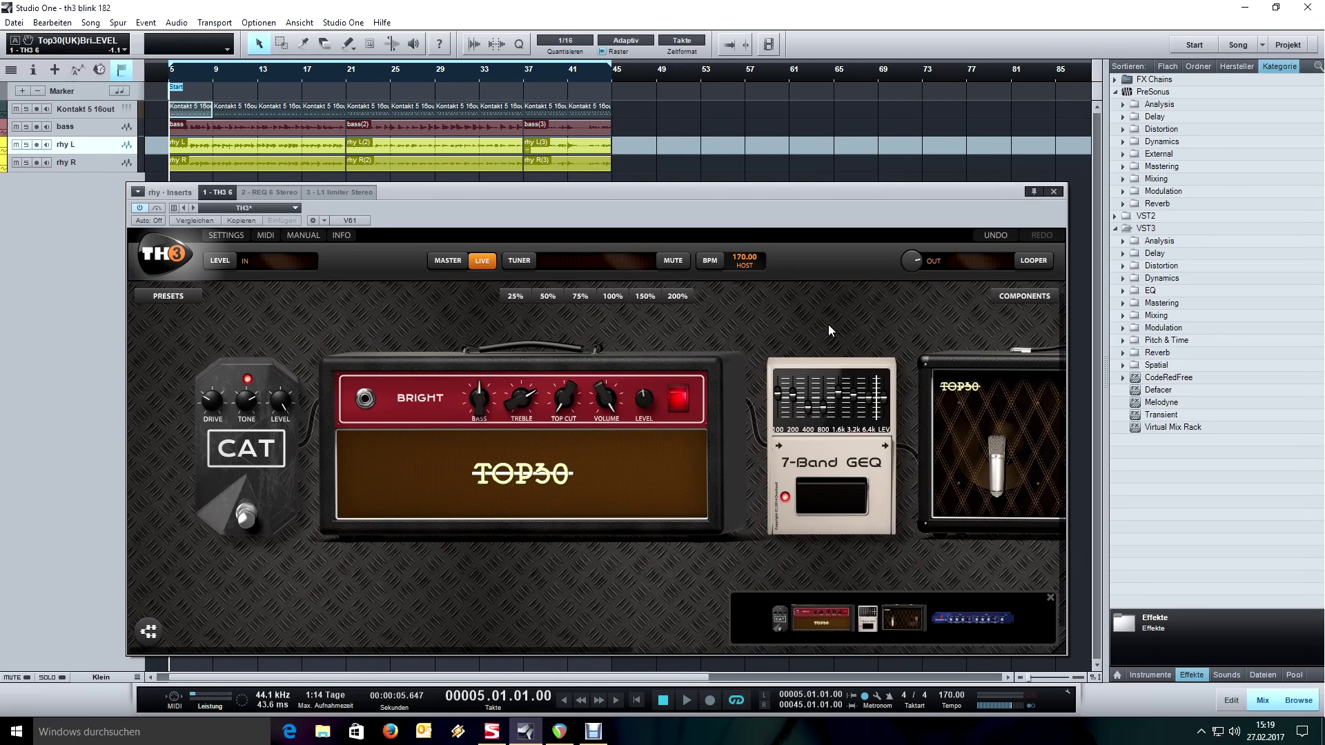
pyautogui.click(243, 518)
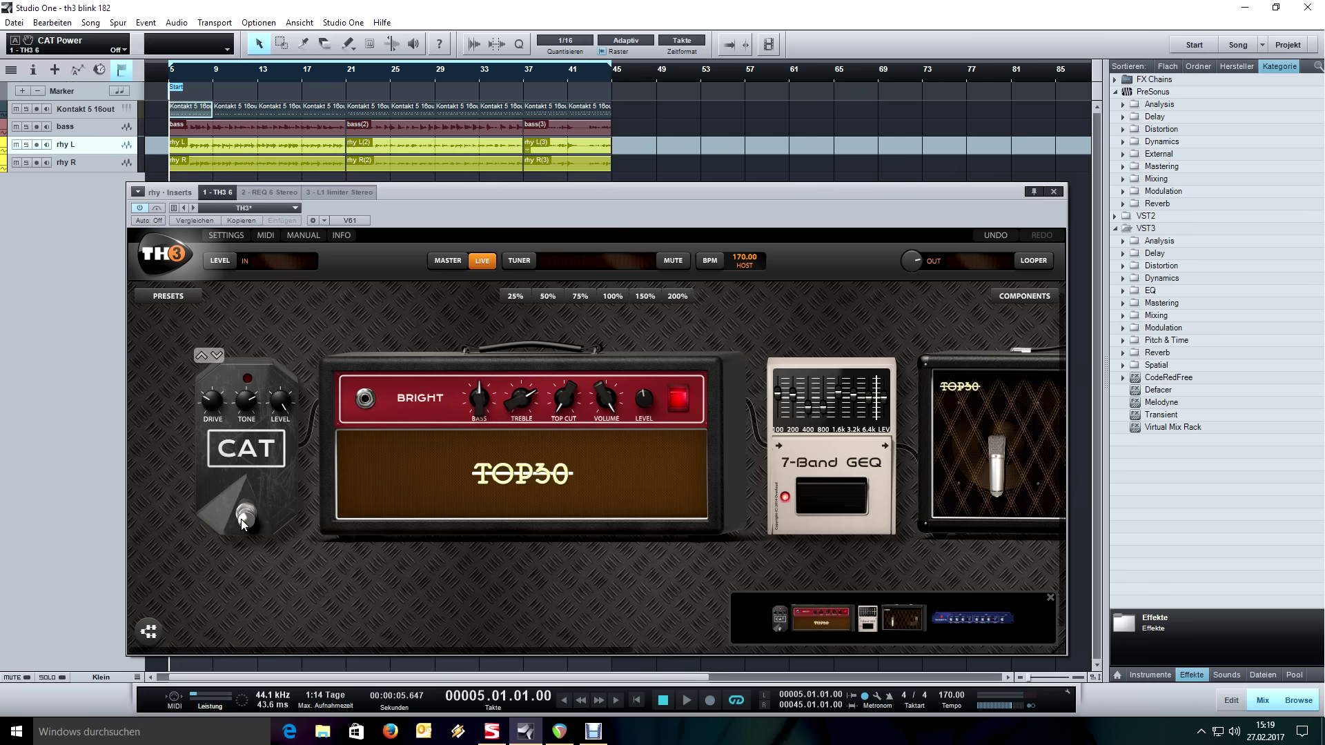
pyautogui.press('space')
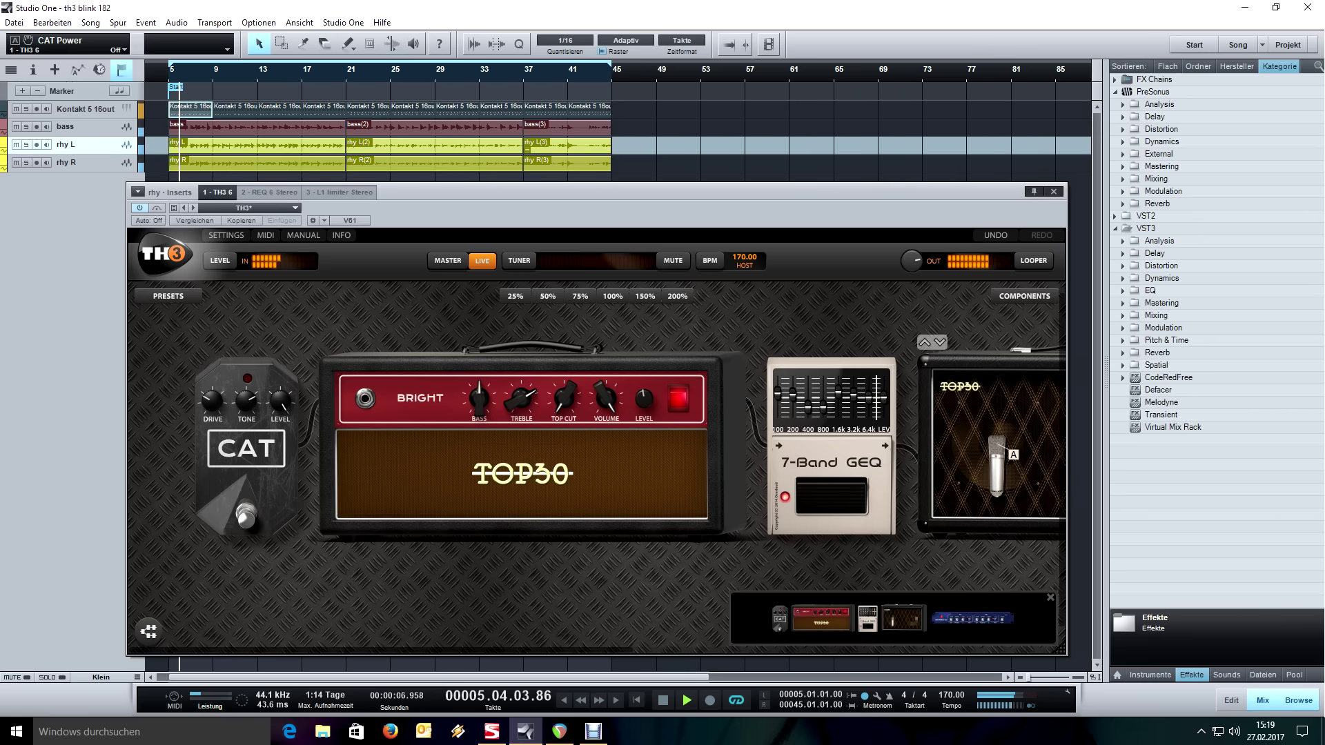
pyautogui.press('s')
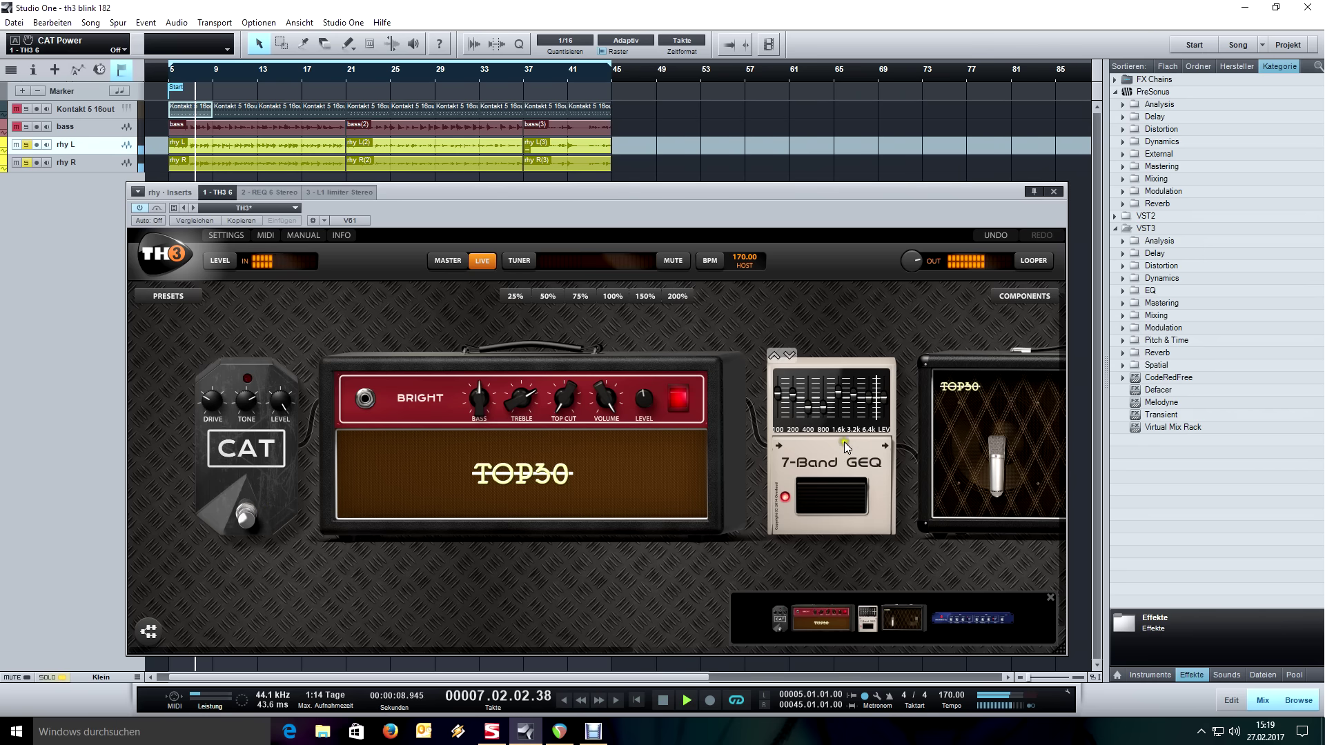
# A/B the CAT pedal on and off, leaving it off, then stop playback
pyautogui.click(248, 514)
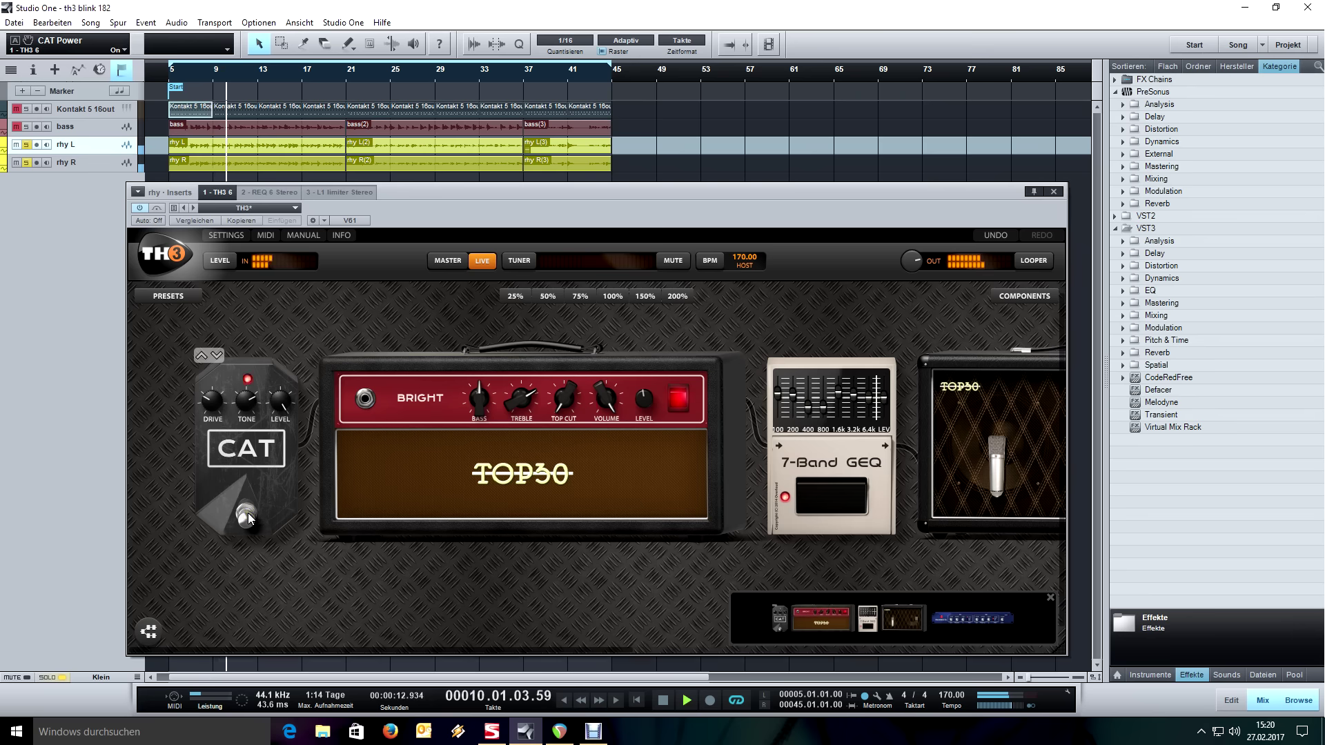
pyautogui.click(247, 514)
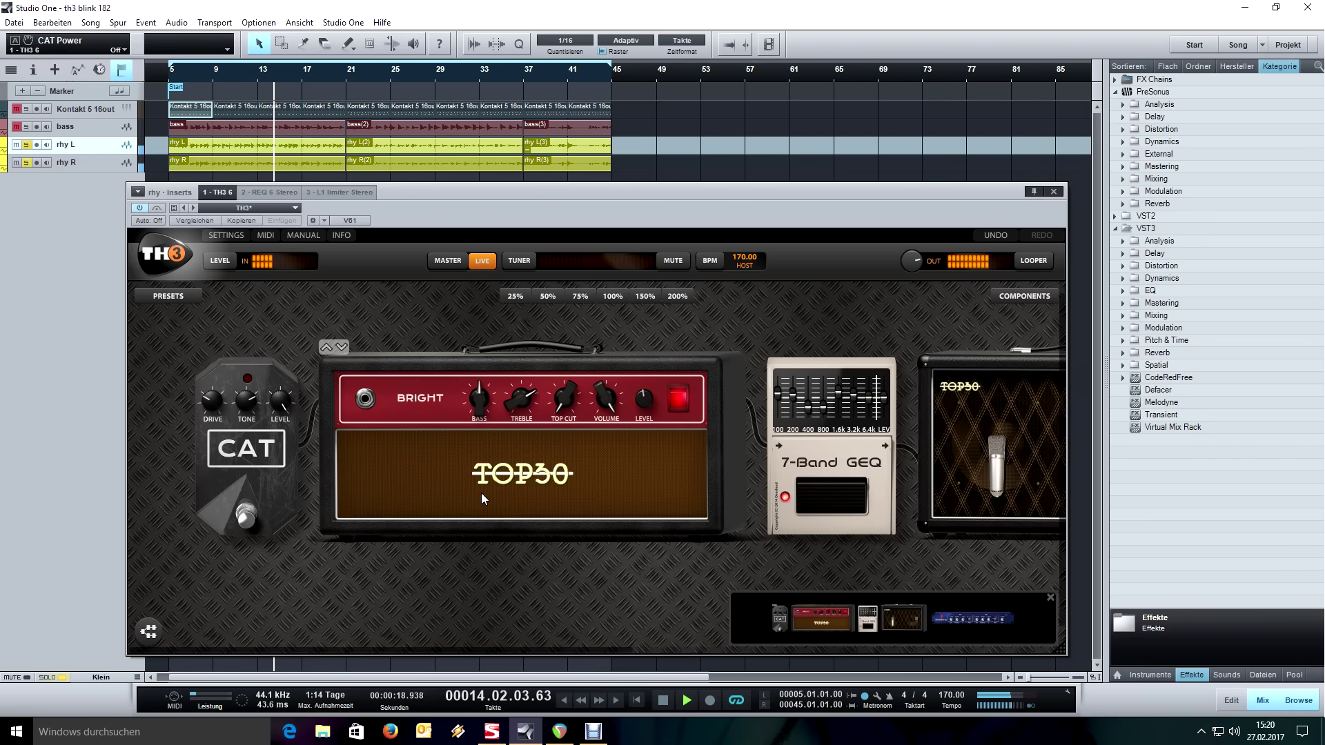
pyautogui.press('space')
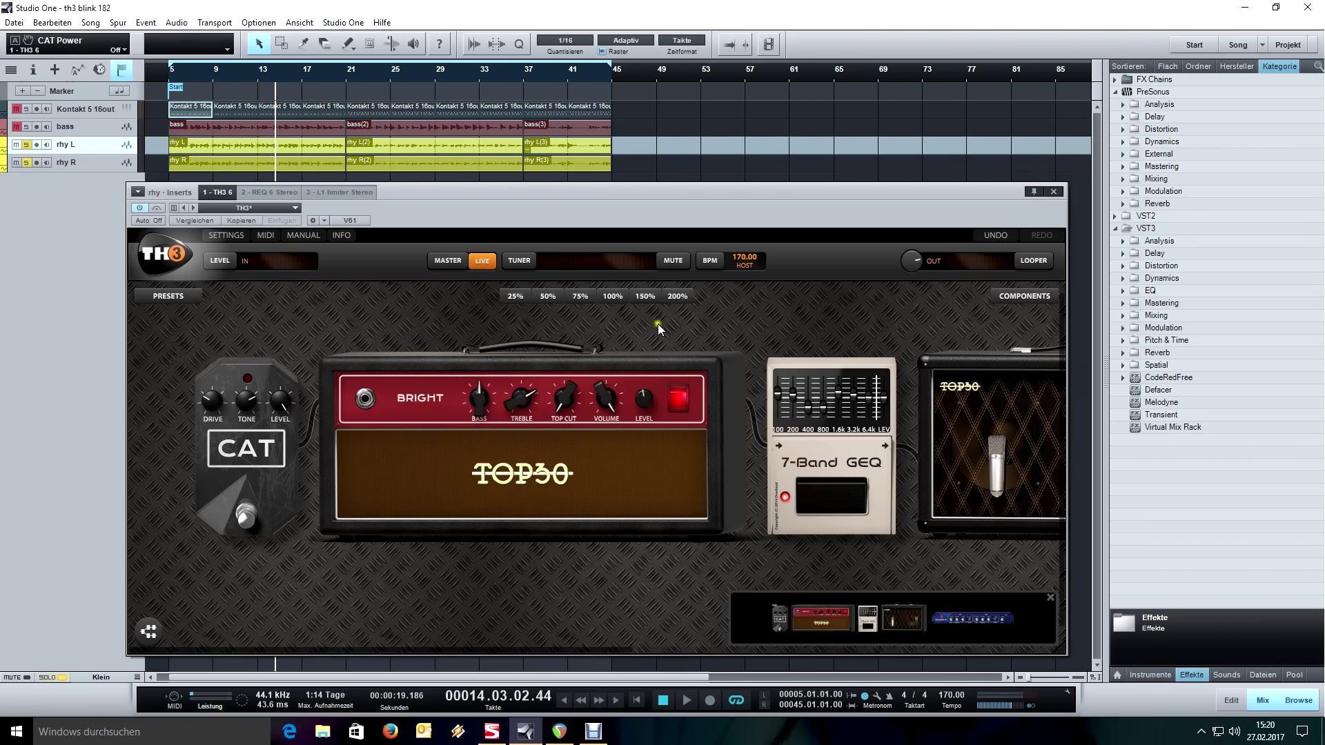
pyautogui.moveTo(658, 324); pyautogui.dragTo(515, 323)
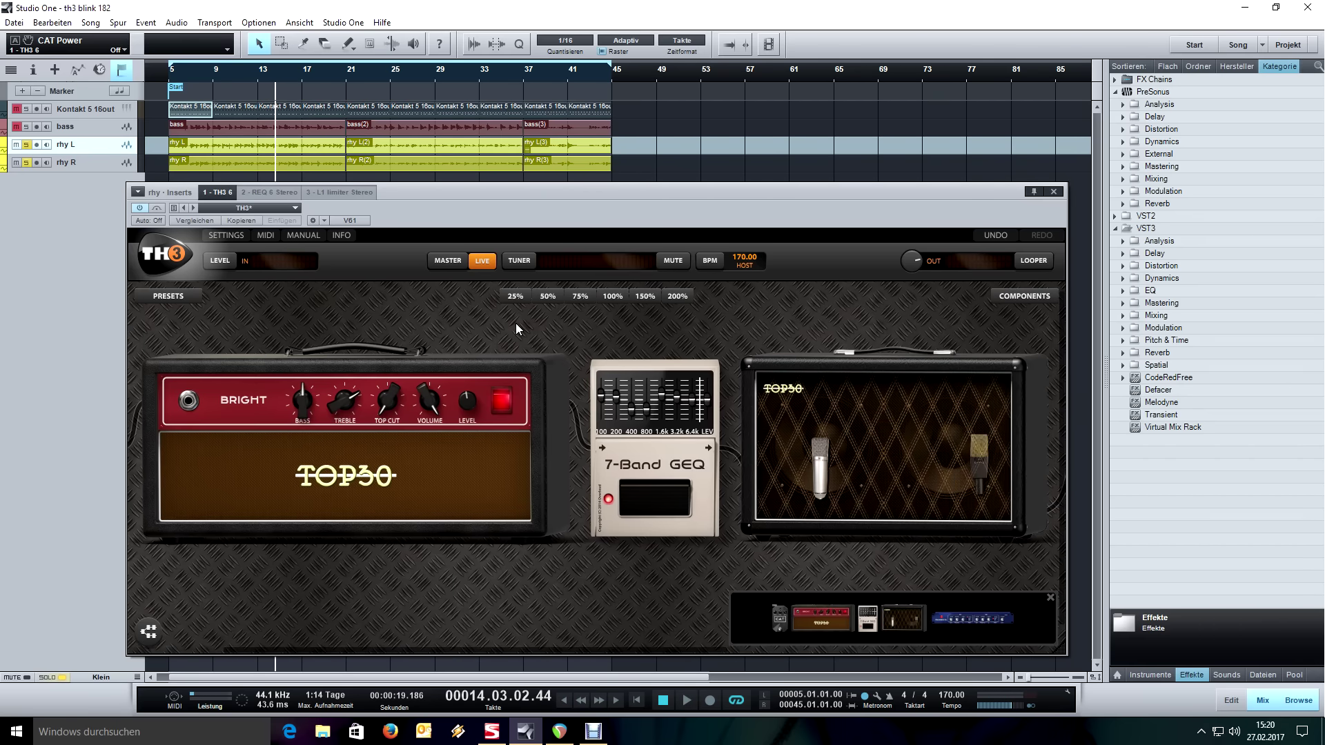